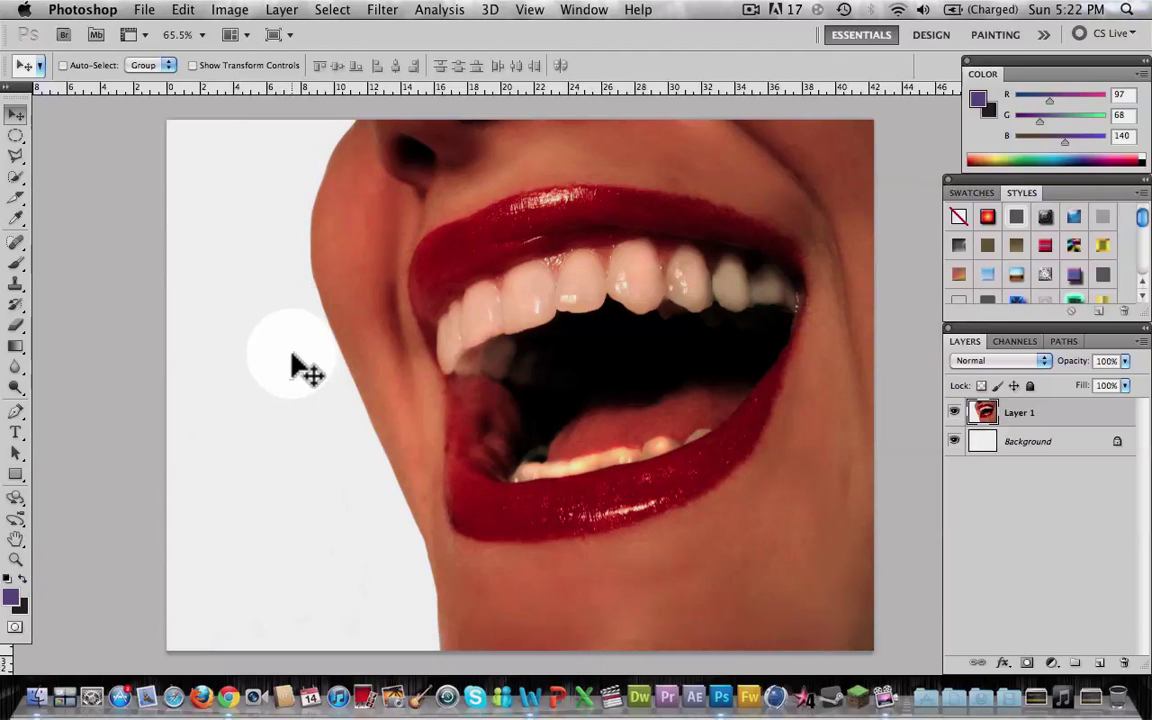
# Quick-select the large upper tooth near the smile's centre and bring up its context menu.
pyautogui.click(18, 180)
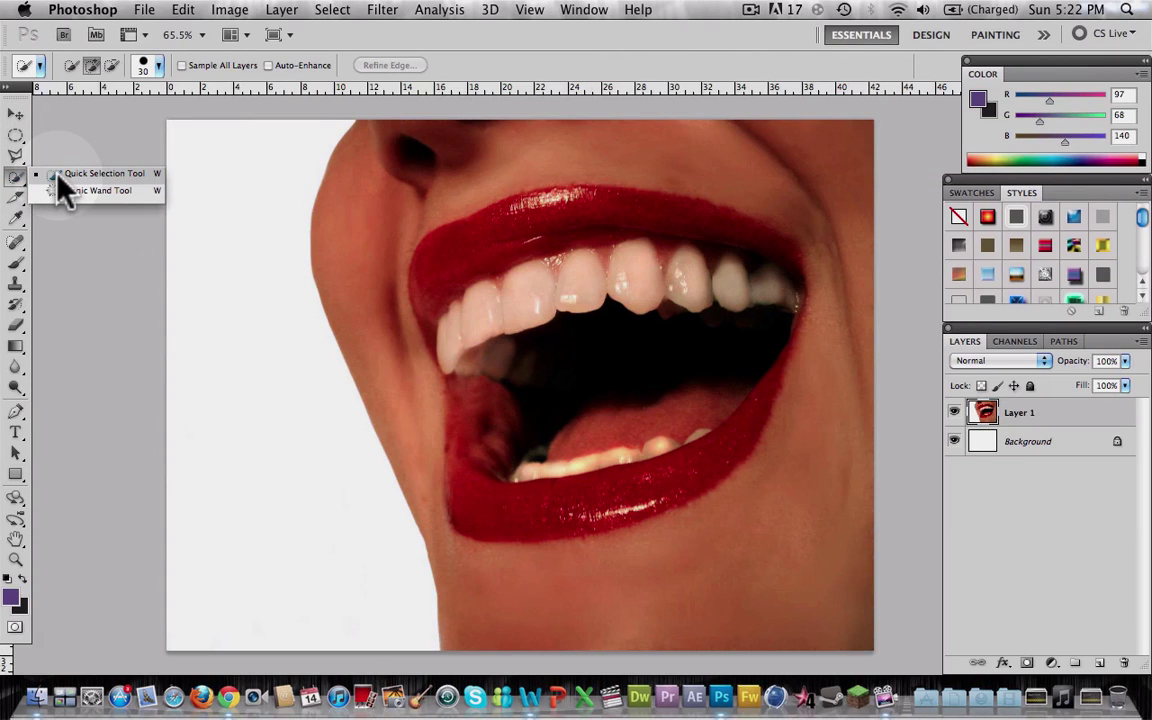
pyautogui.click(57, 175)
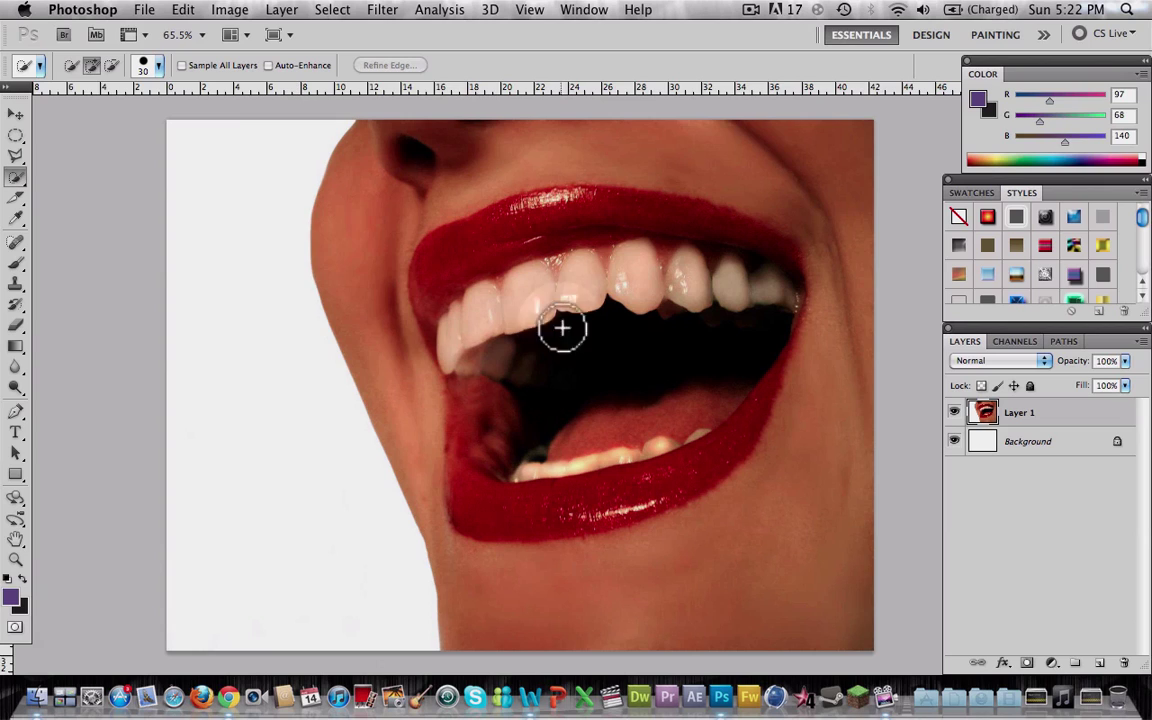
pyautogui.click(636, 272)
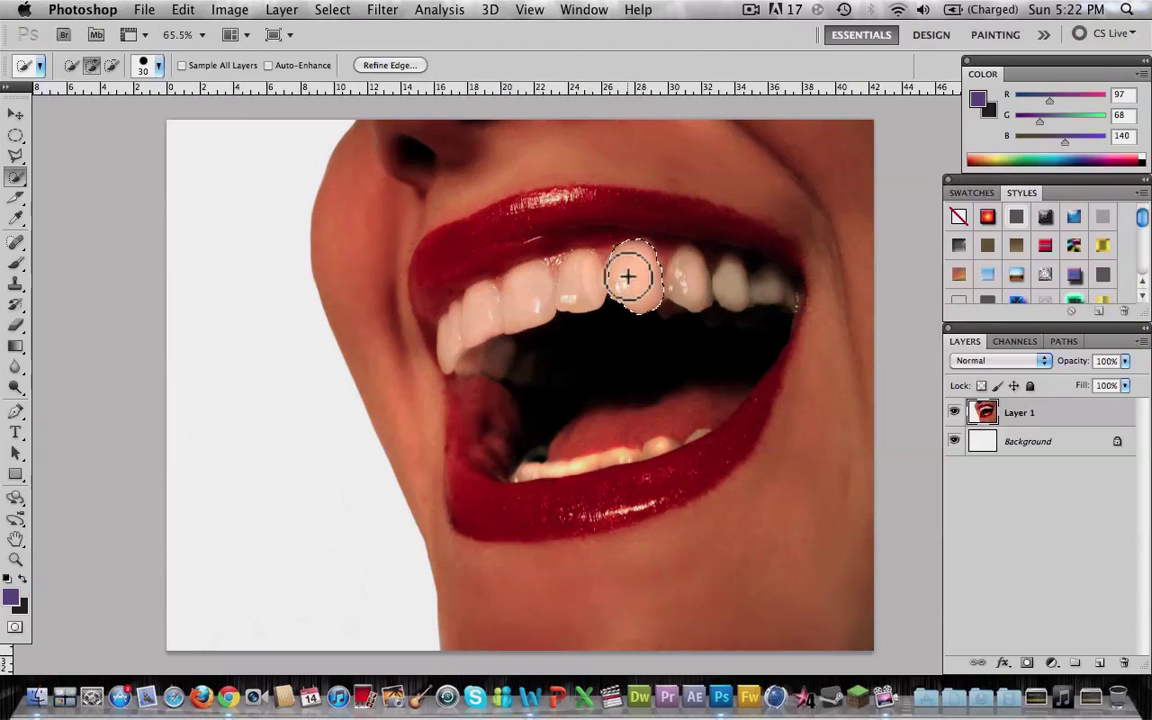
pyautogui.rightClick(627, 277)
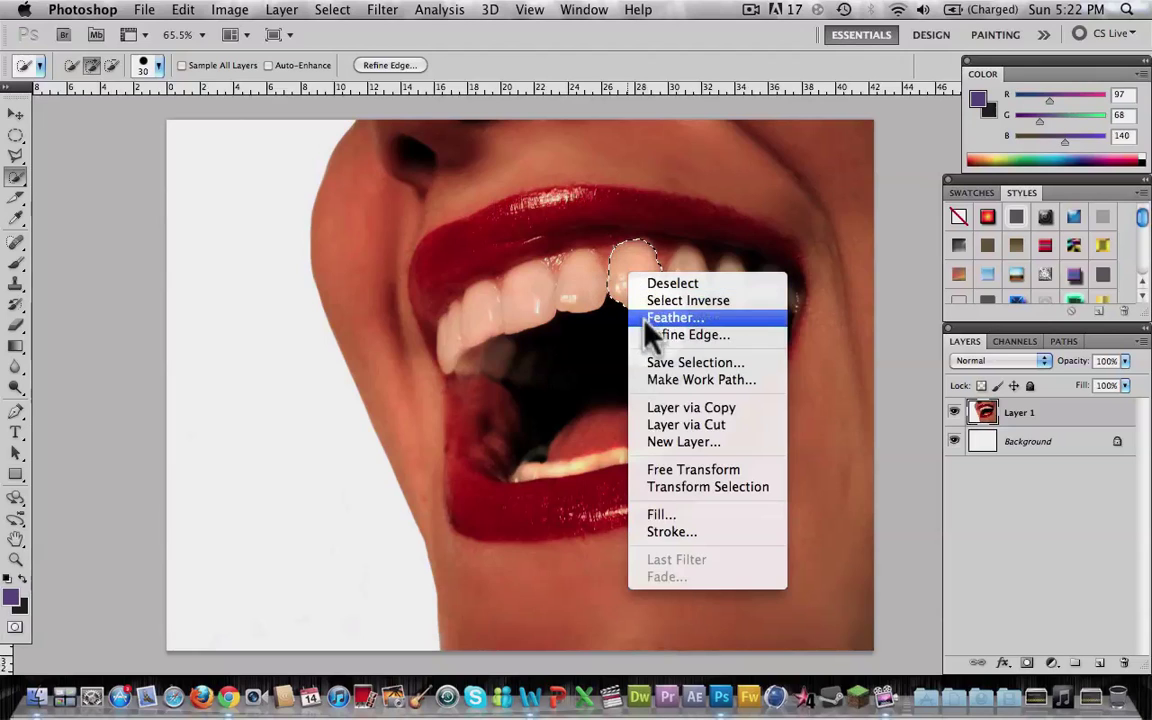
# Copy the selected tooth onto Layer 2 via Layer via Copy and check it by toggling Layer 1.
pyautogui.click(661, 407)
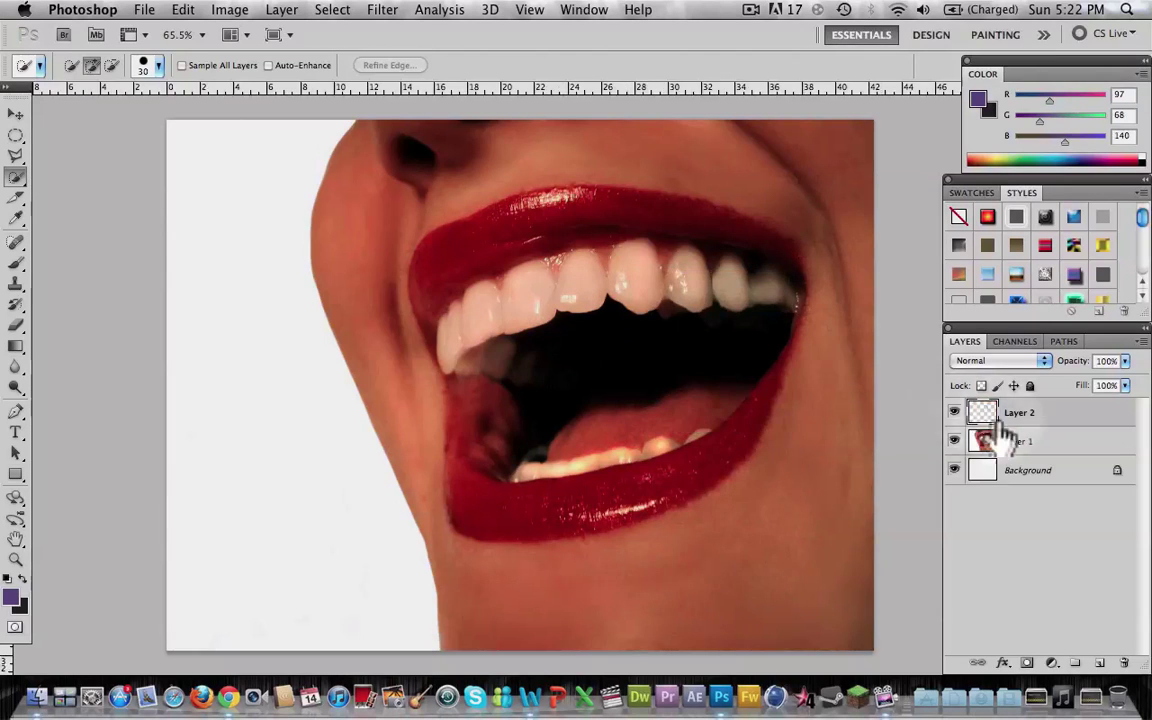
pyautogui.click(15, 114)
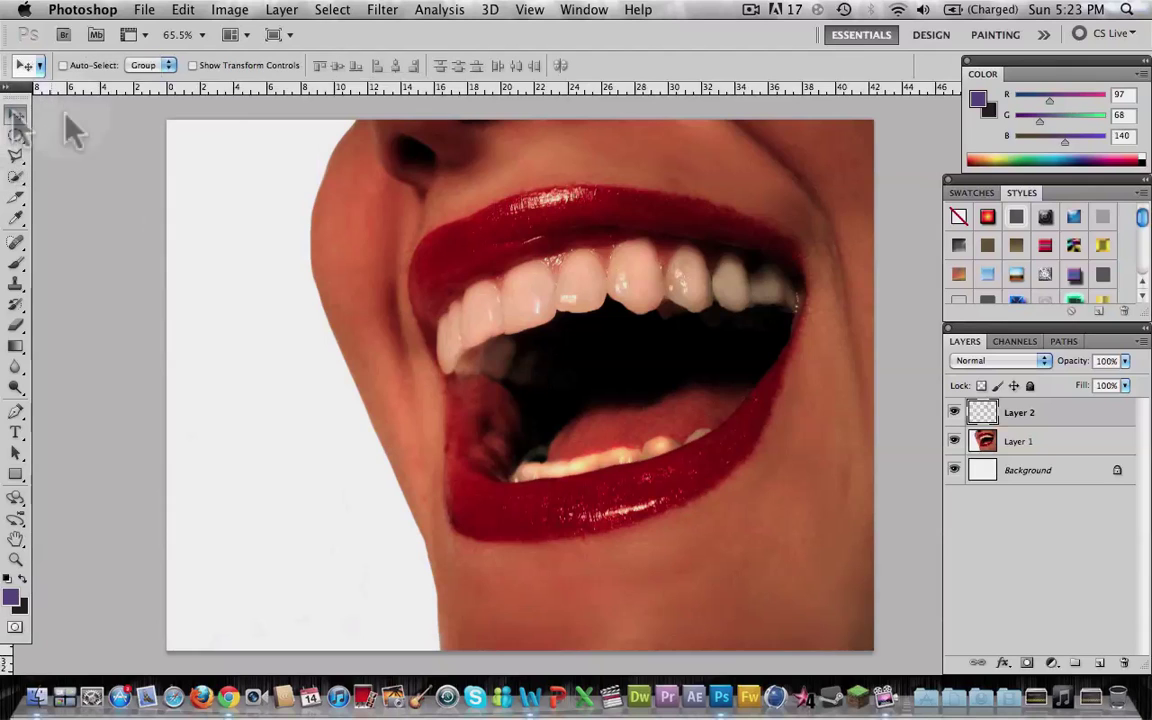
pyautogui.click(954, 441)
pyautogui.click(954, 441)
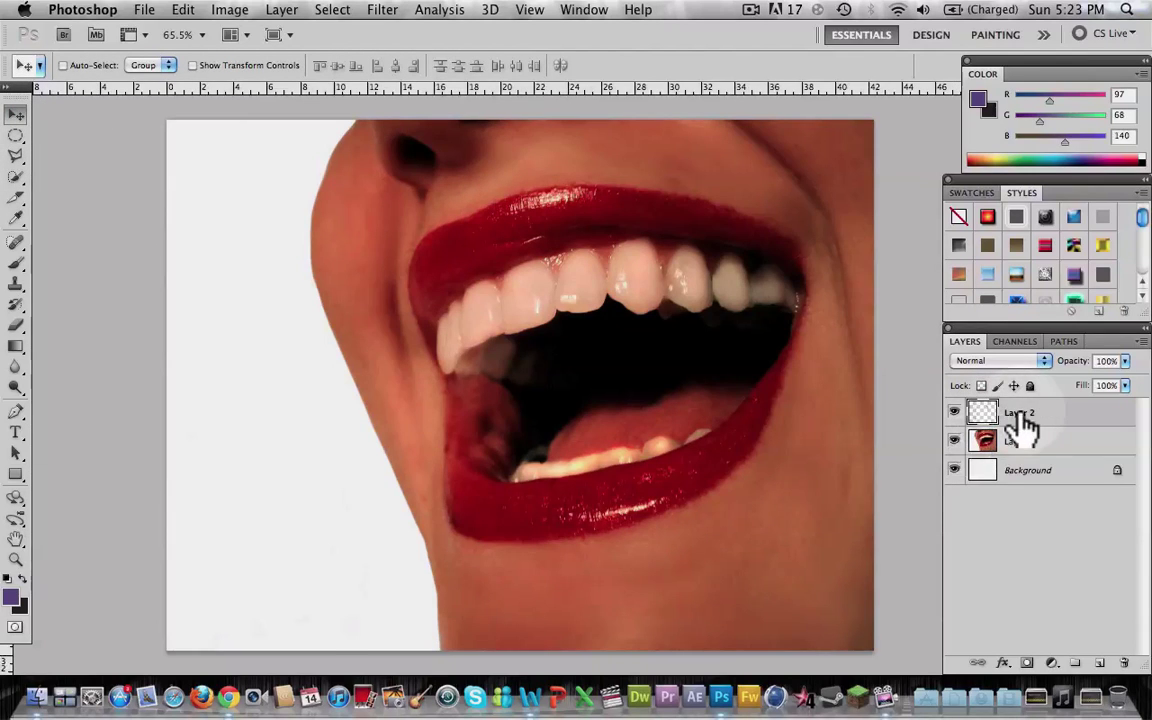
# Warp the copied tooth, pulling its bottom down into a long pointed fang, and commit.
pyautogui.click(185, 10)
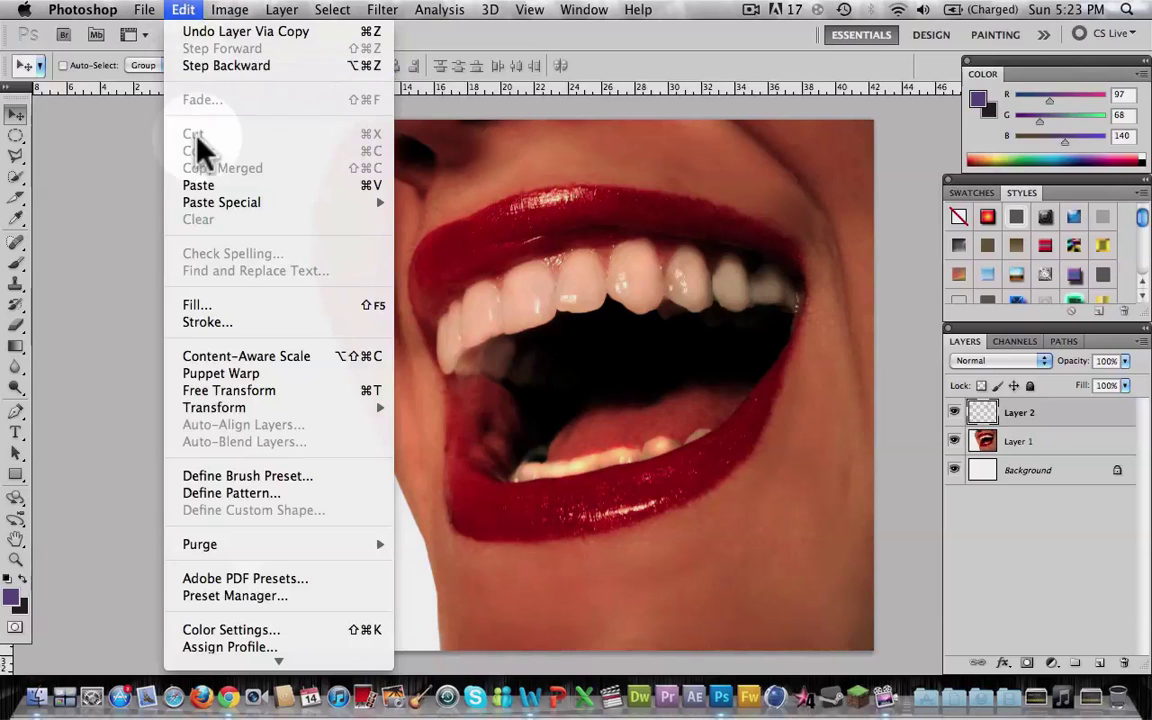
pyautogui.moveTo(225, 407)
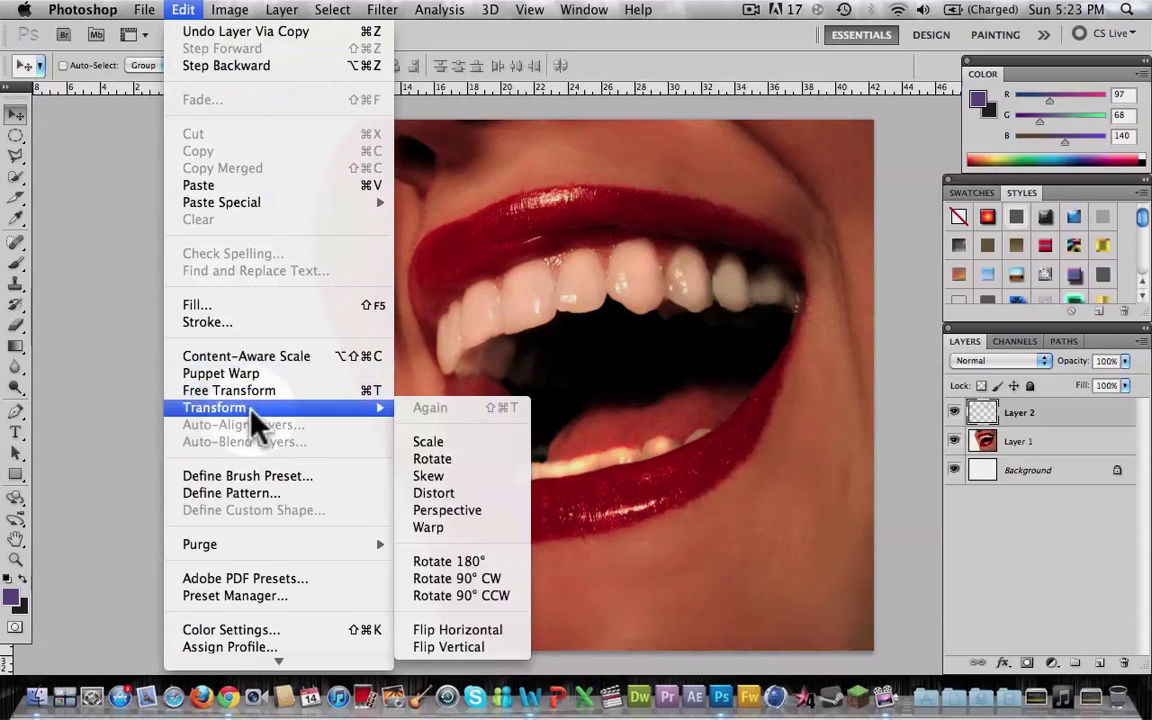
pyautogui.click(440, 528)
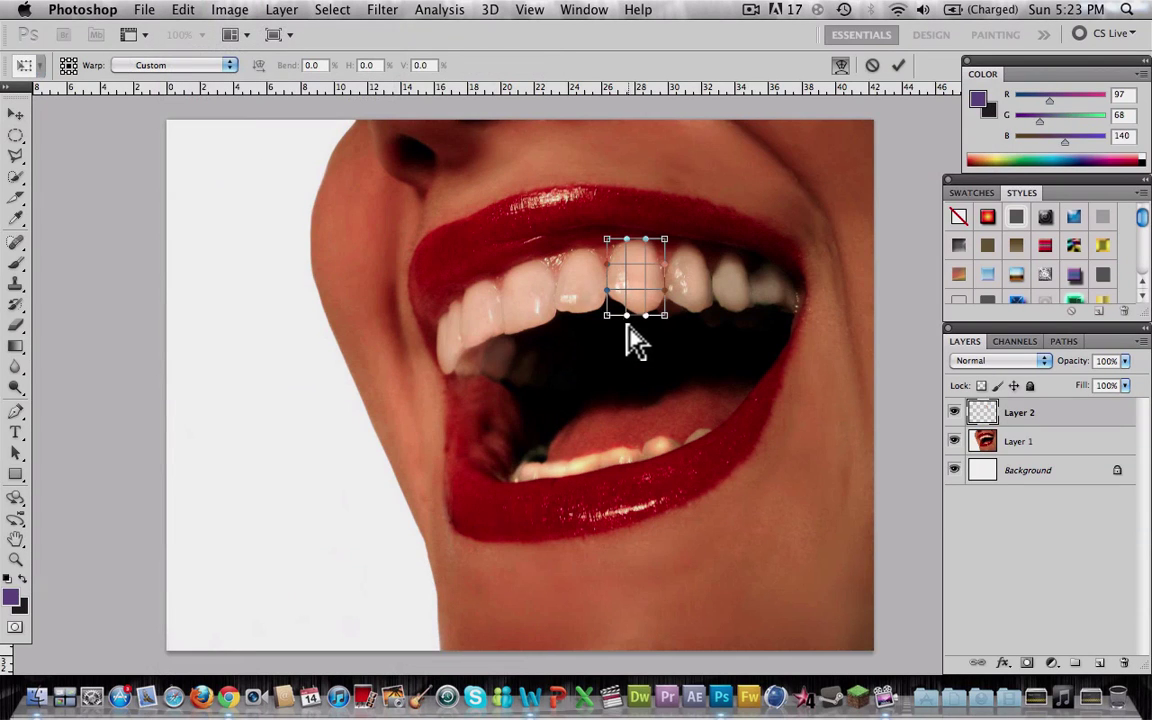
pyautogui.moveTo(630, 325); pyautogui.dragTo(625, 375)
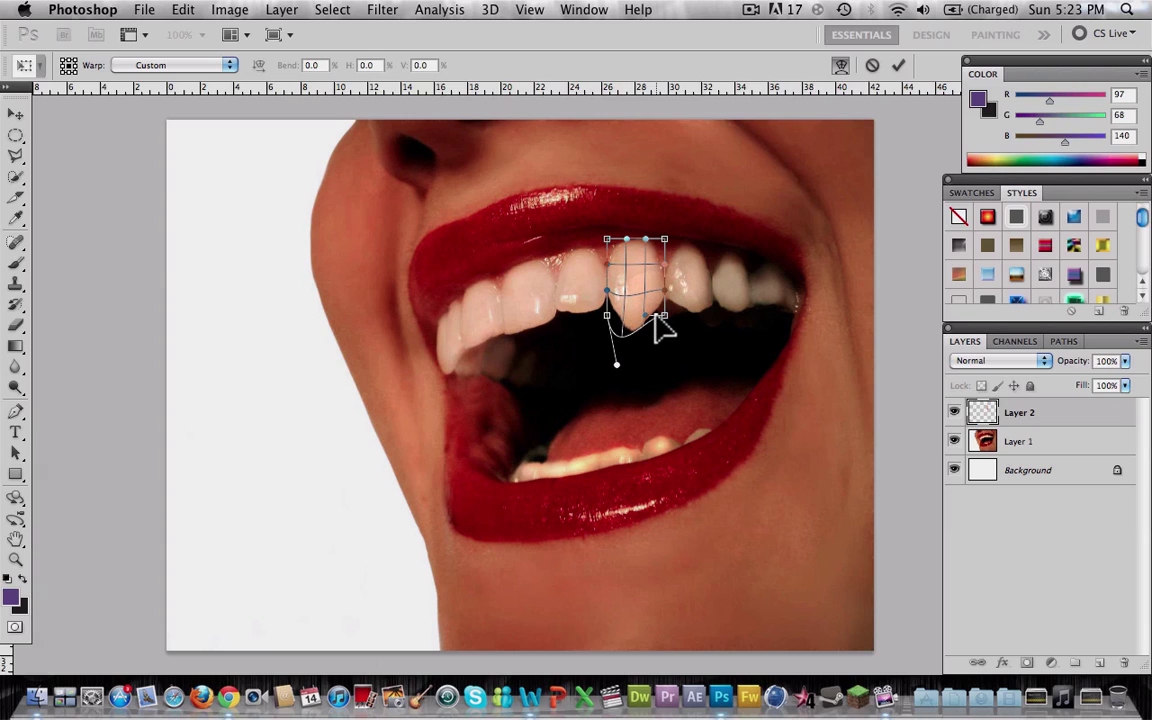
pyautogui.moveTo(647, 315); pyautogui.dragTo(636, 357)
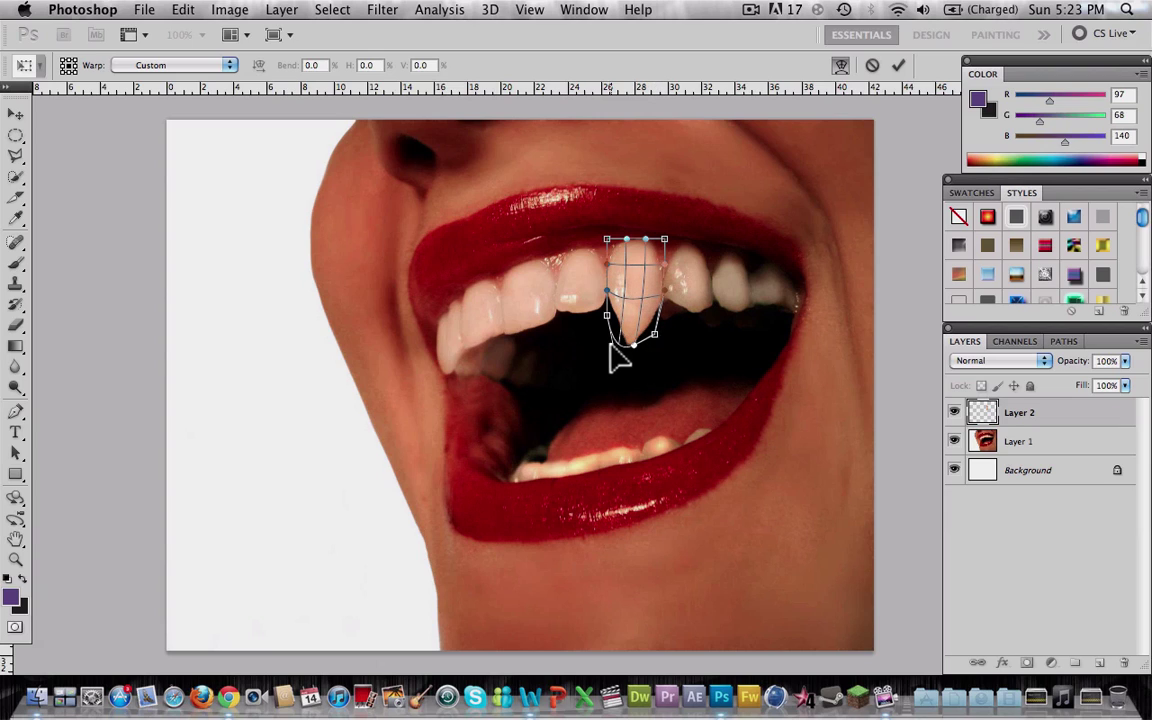
pyautogui.moveTo(615, 362); pyautogui.dragTo(610, 371)
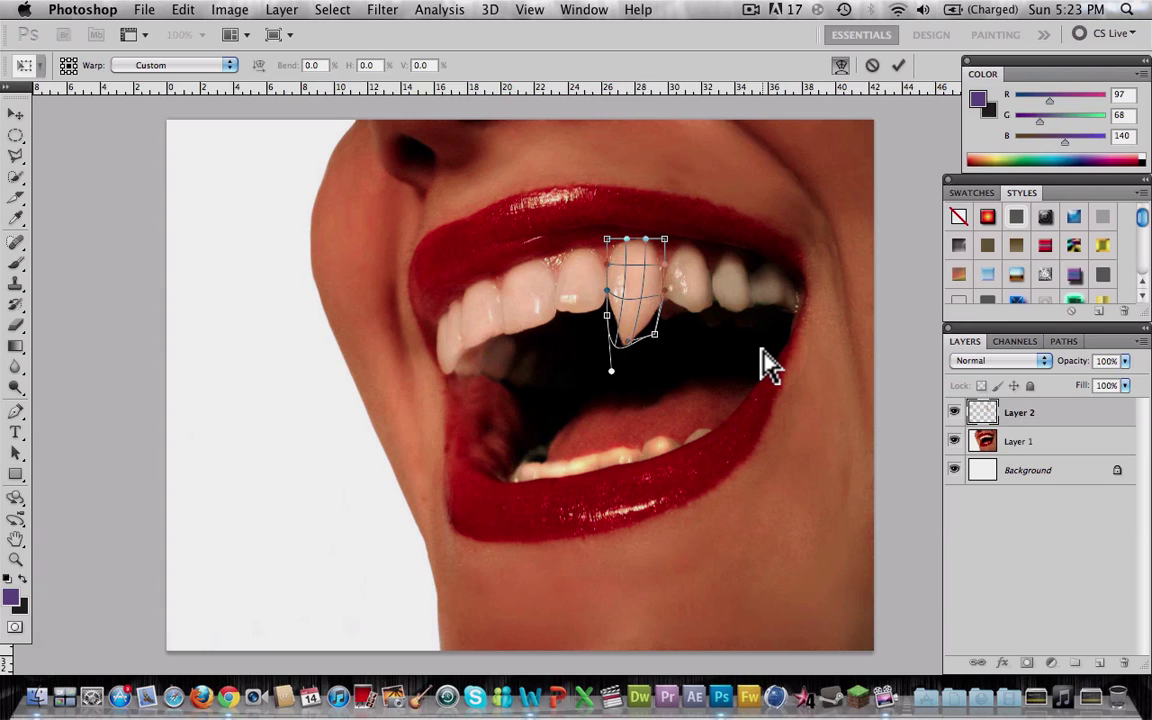
pyautogui.press('Return')
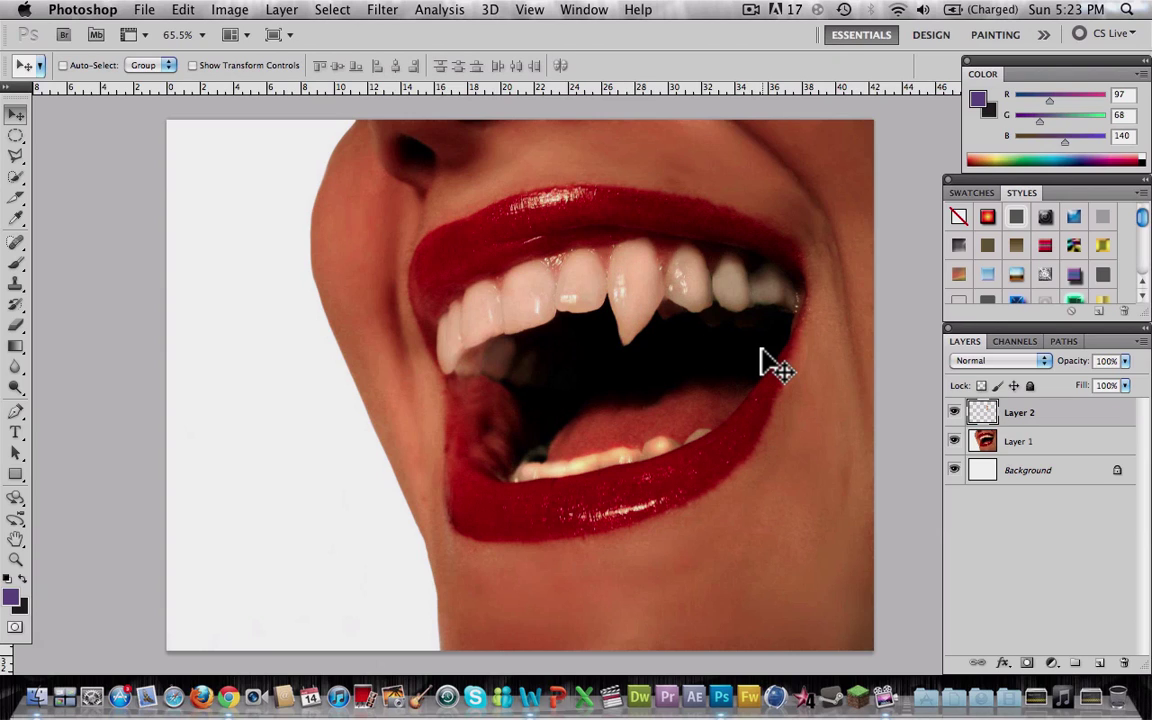
# Make Layer 1 active, switch to the Magnetic Lasso, and zoom in on the left canine.
pyautogui.click(147, 204)
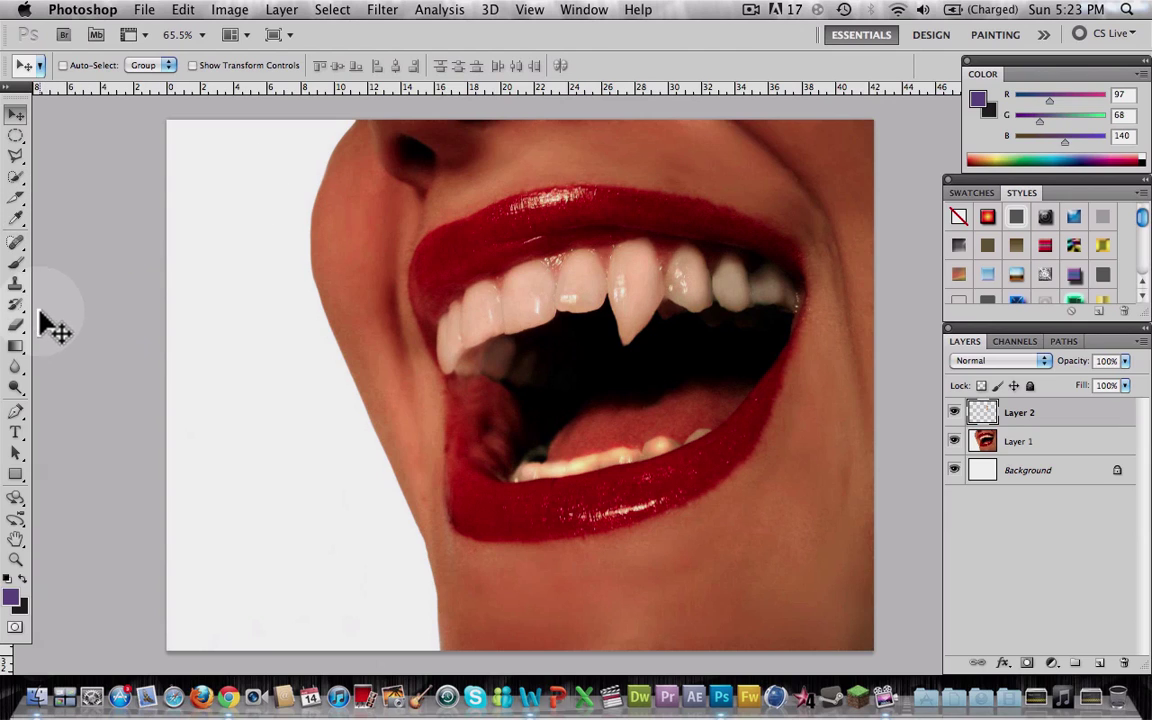
pyautogui.click(17, 177)
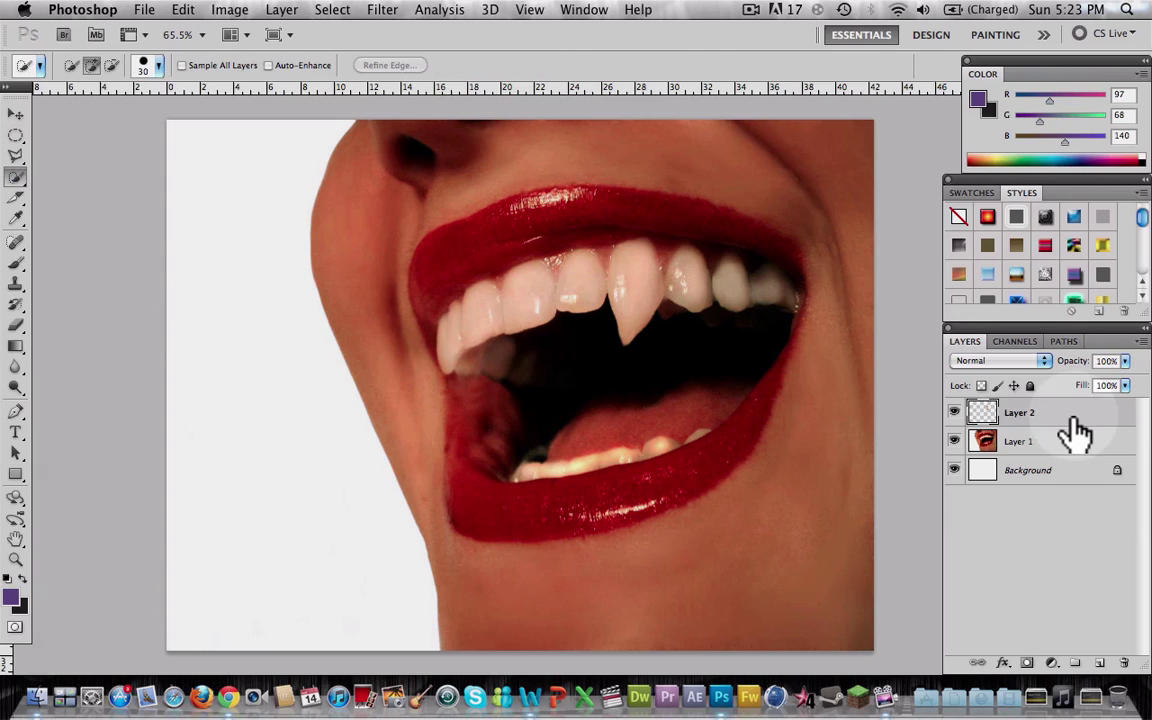
pyautogui.click(1040, 441)
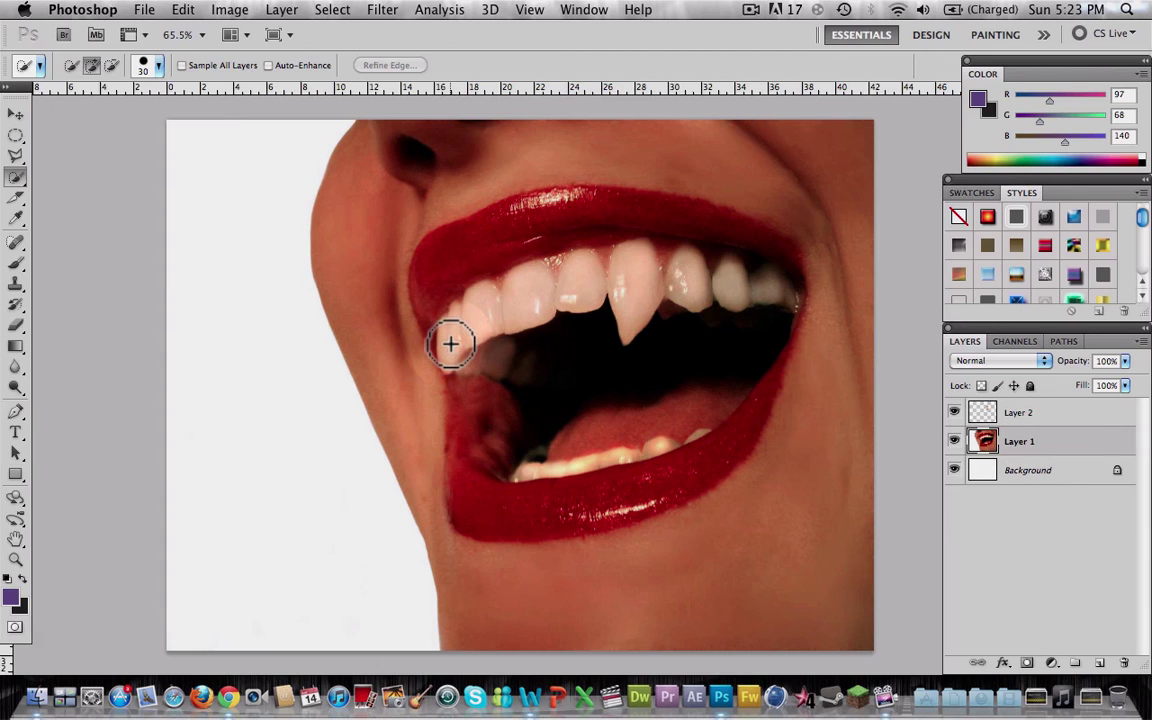
pyautogui.click(16, 156)
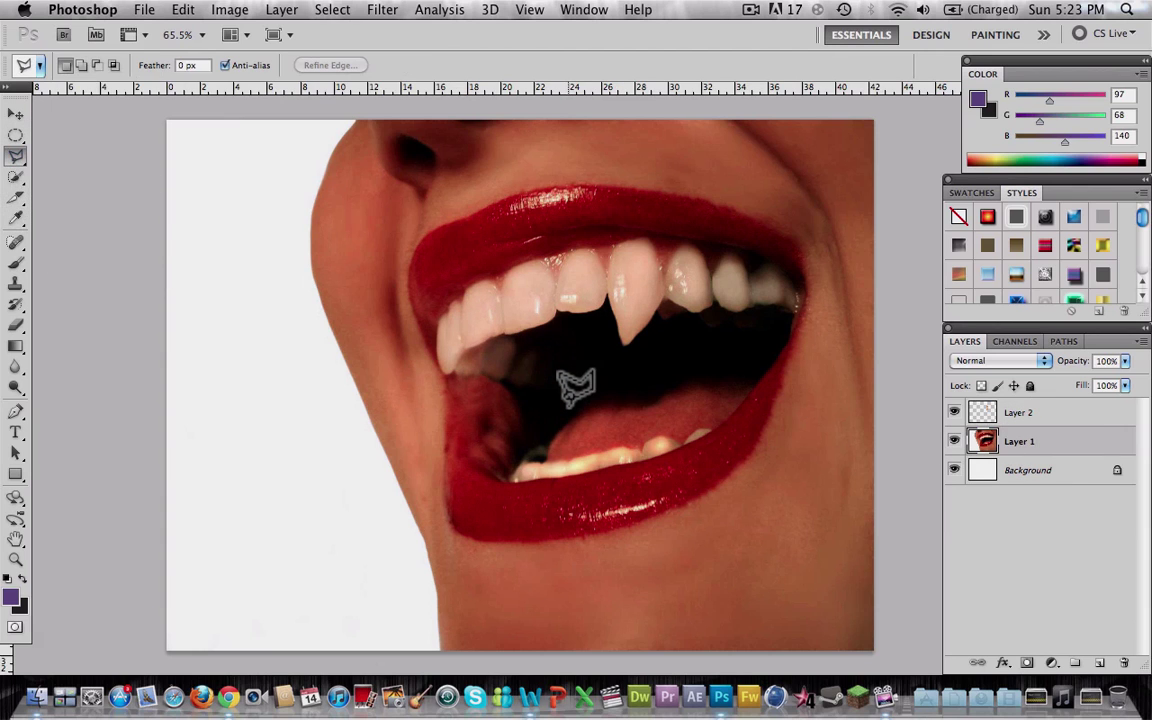
pyautogui.scroll(6, 576, 385)
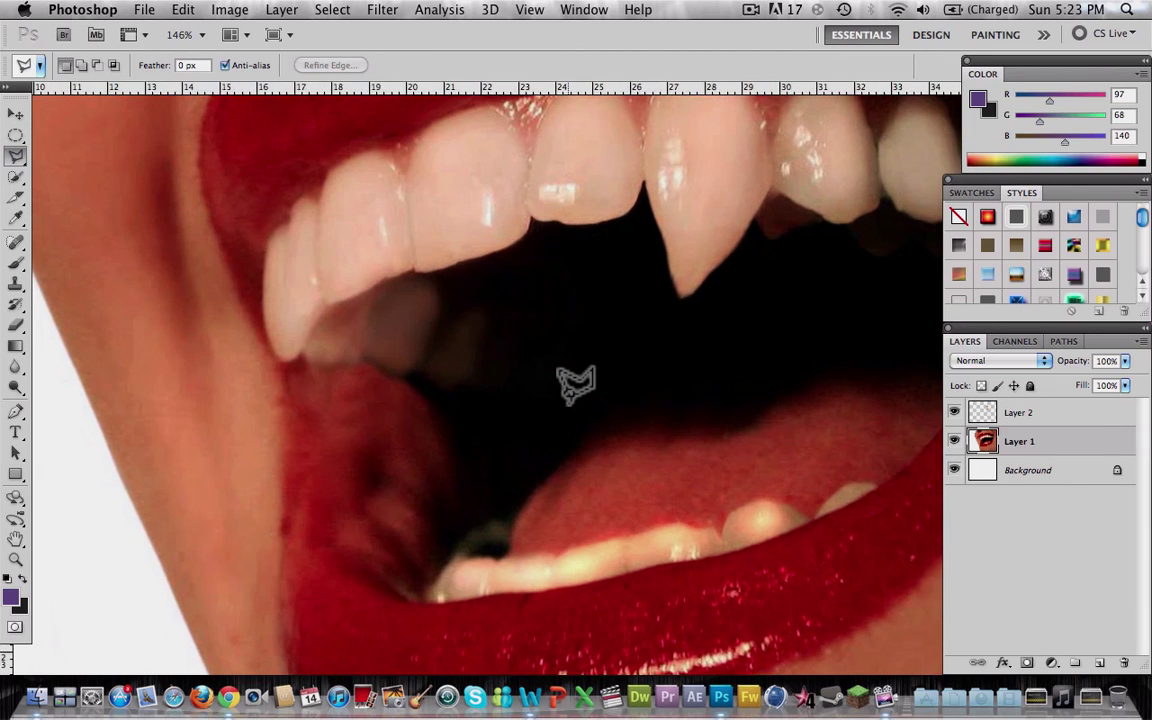
pyautogui.hscroll(-5, 576, 385)
pyautogui.scroll(2, 576, 385)
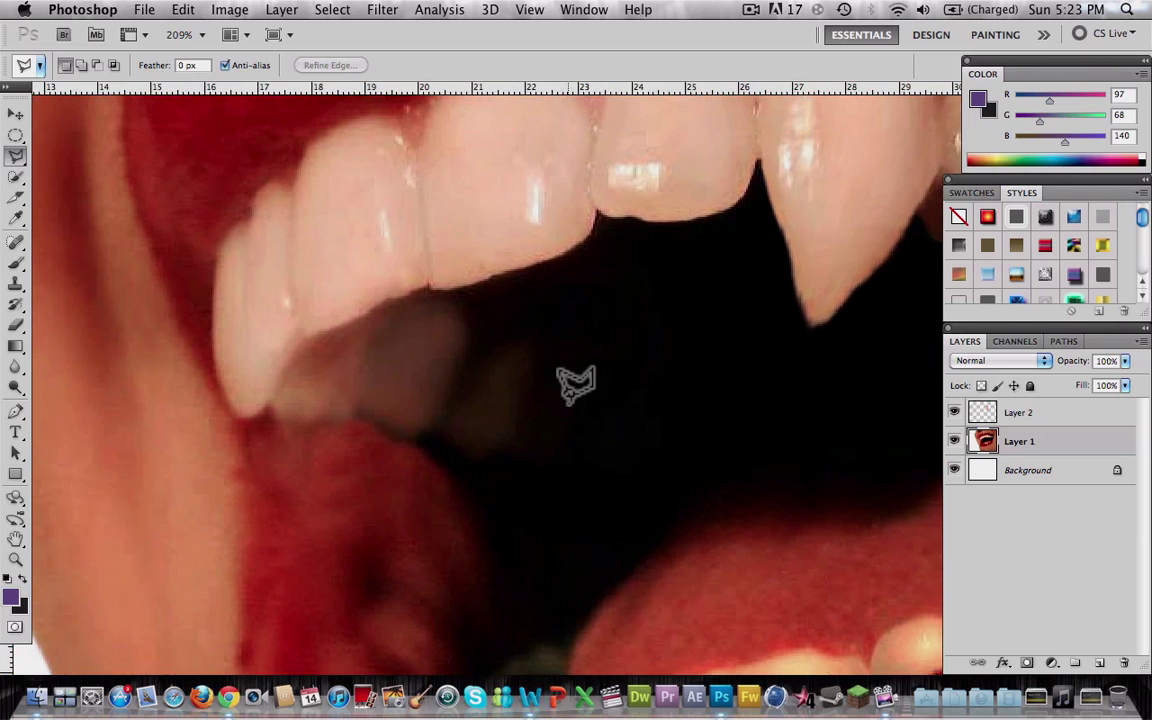
pyautogui.scroll(3, 576, 385)
pyautogui.hscroll(-3, 576, 385)
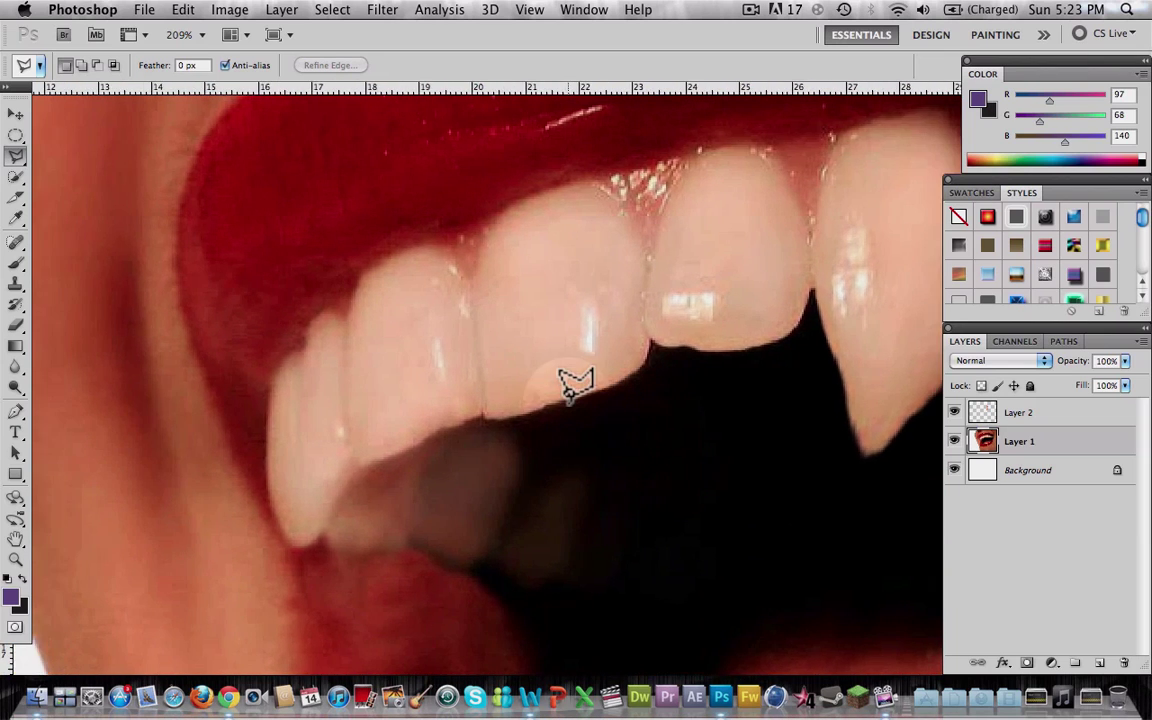
pyautogui.scroll(-3, 576, 385)
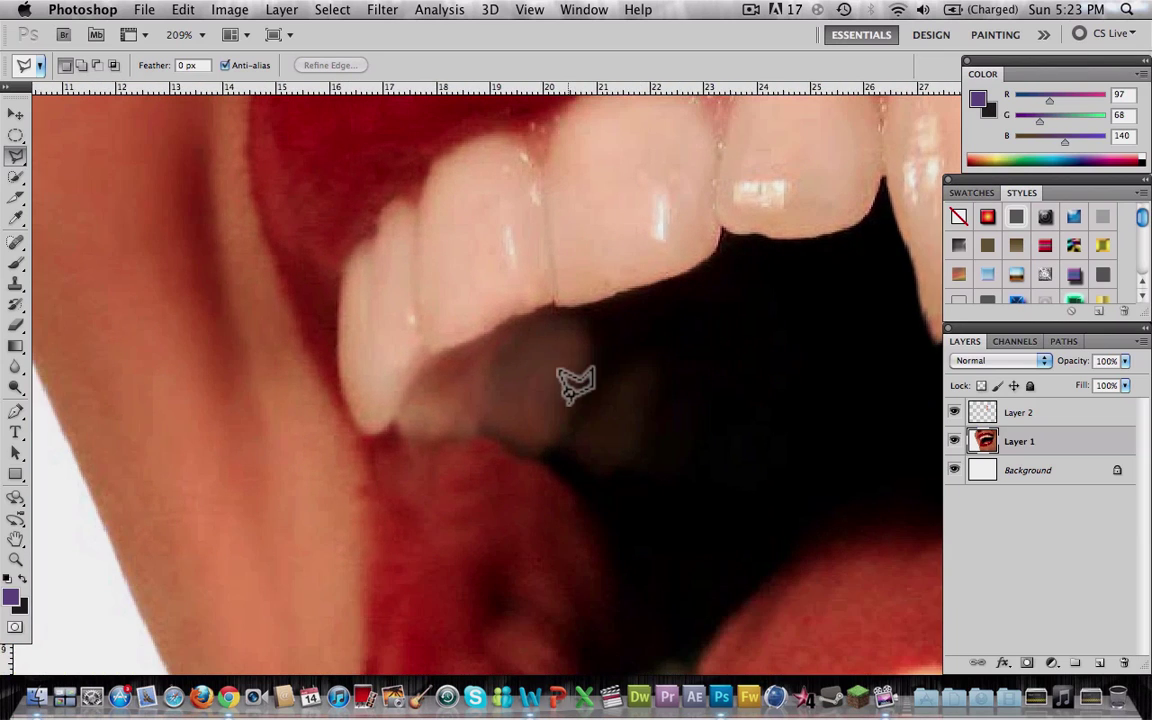
# Trace and close a lasso selection around the left canine, then zoom out and right-click it.
pyautogui.click(374, 221)
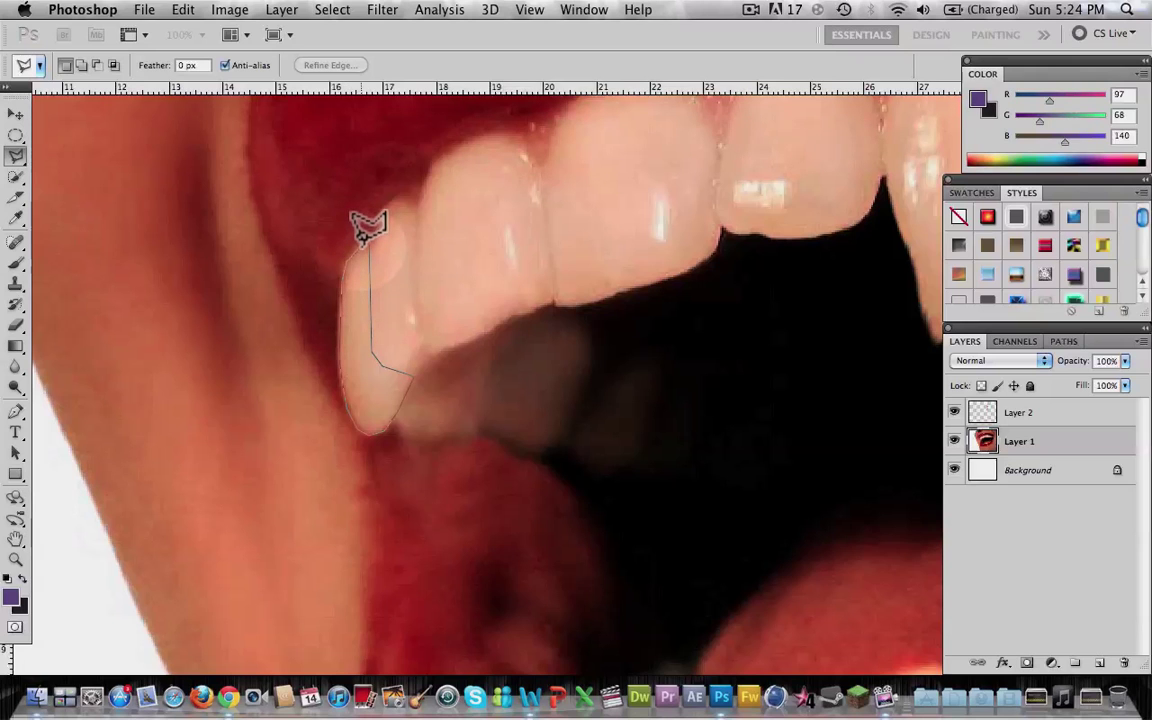
pyautogui.doubleClick(378, 224)
pyautogui.scroll(-2, 527, 321)
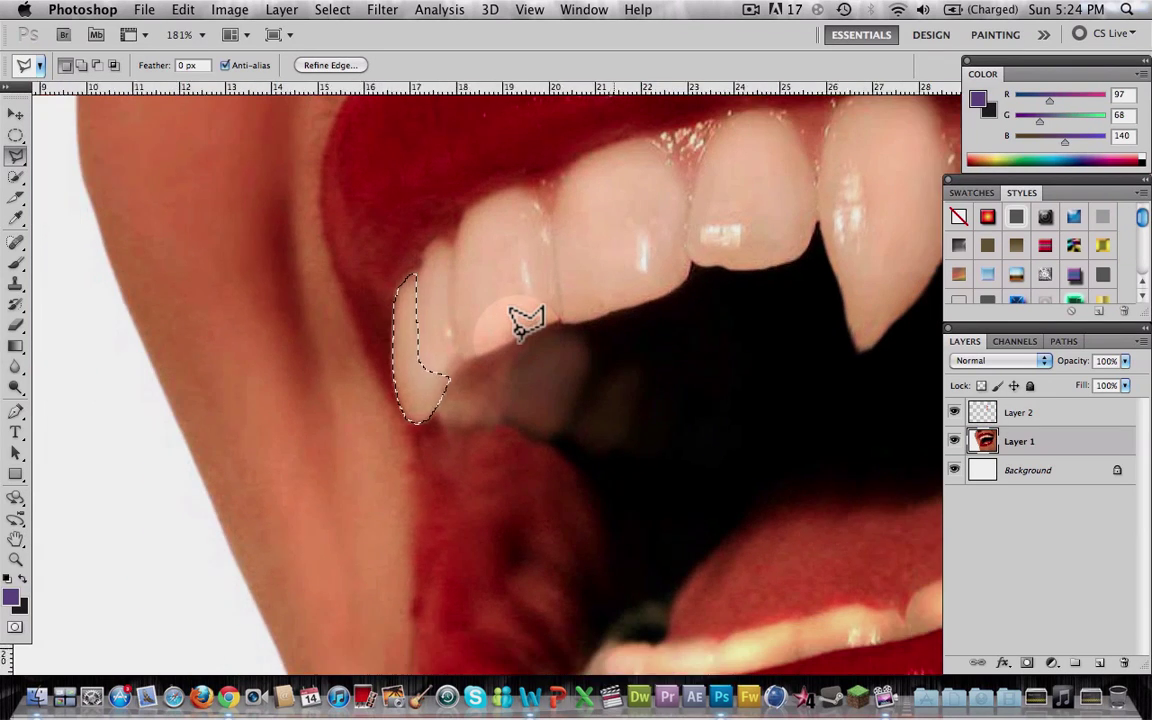
pyautogui.scroll(-1, 527, 321)
pyautogui.hscroll(3, 527, 321)
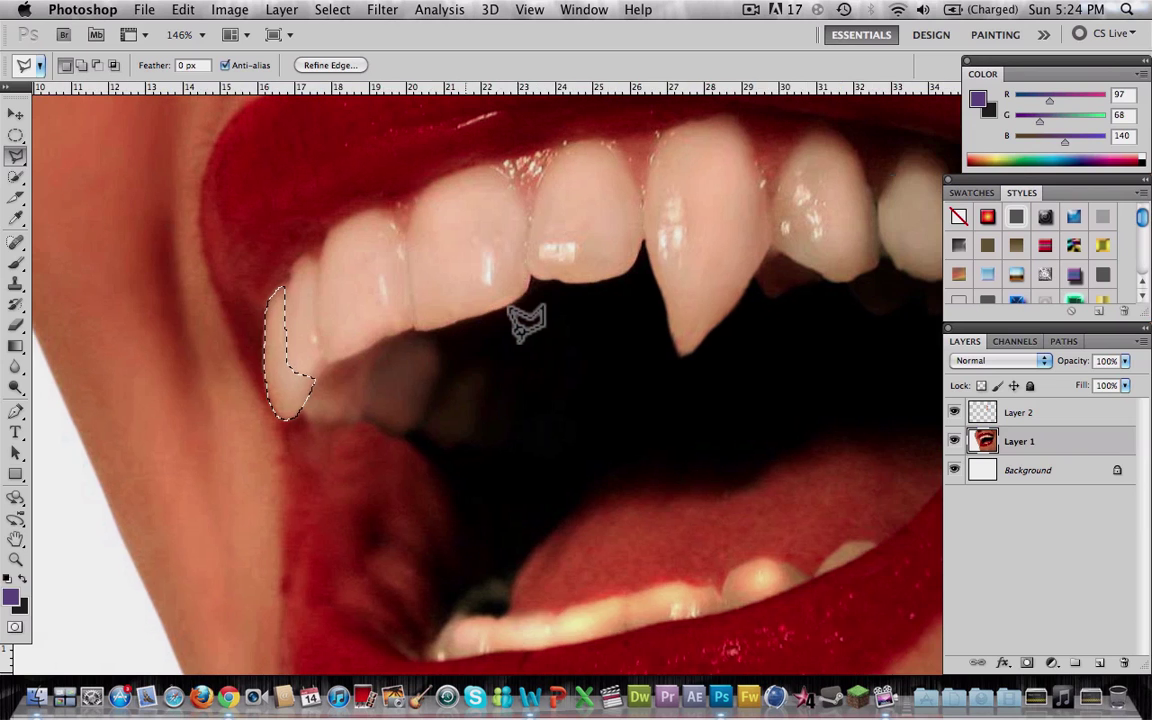
pyautogui.rightClick(285, 350)
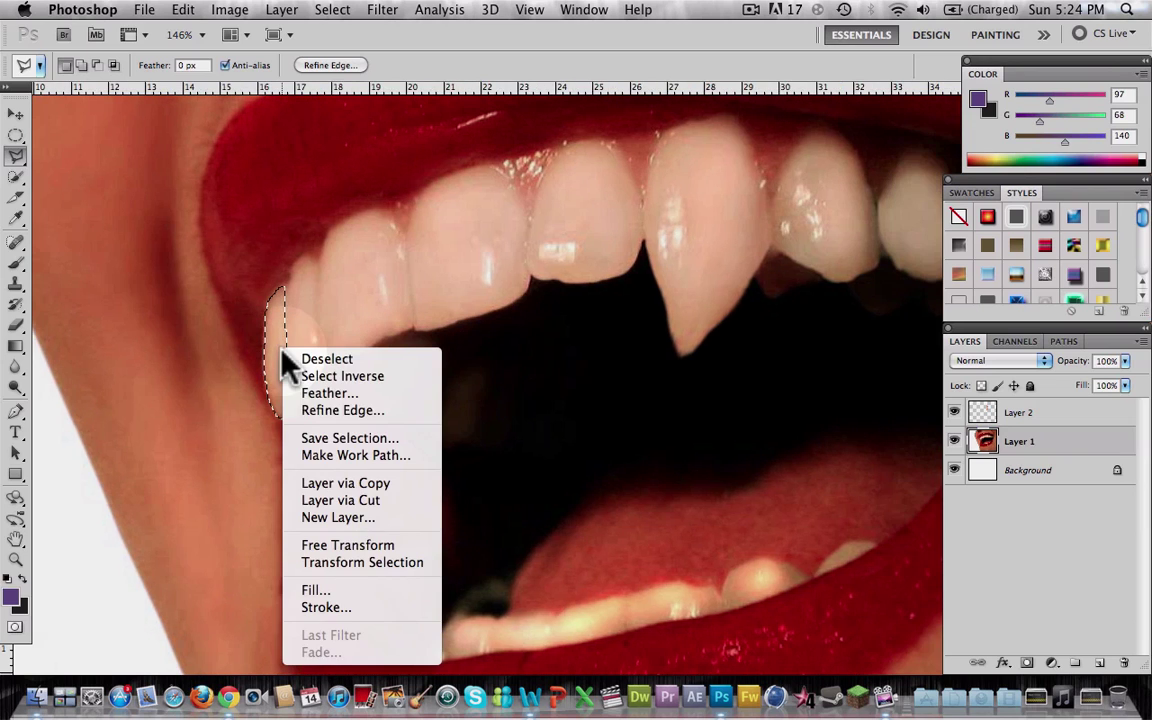
# Copy the left canine onto Layer 3, verify it by toggling layer visibility, and make it active.
pyautogui.click(338, 487)
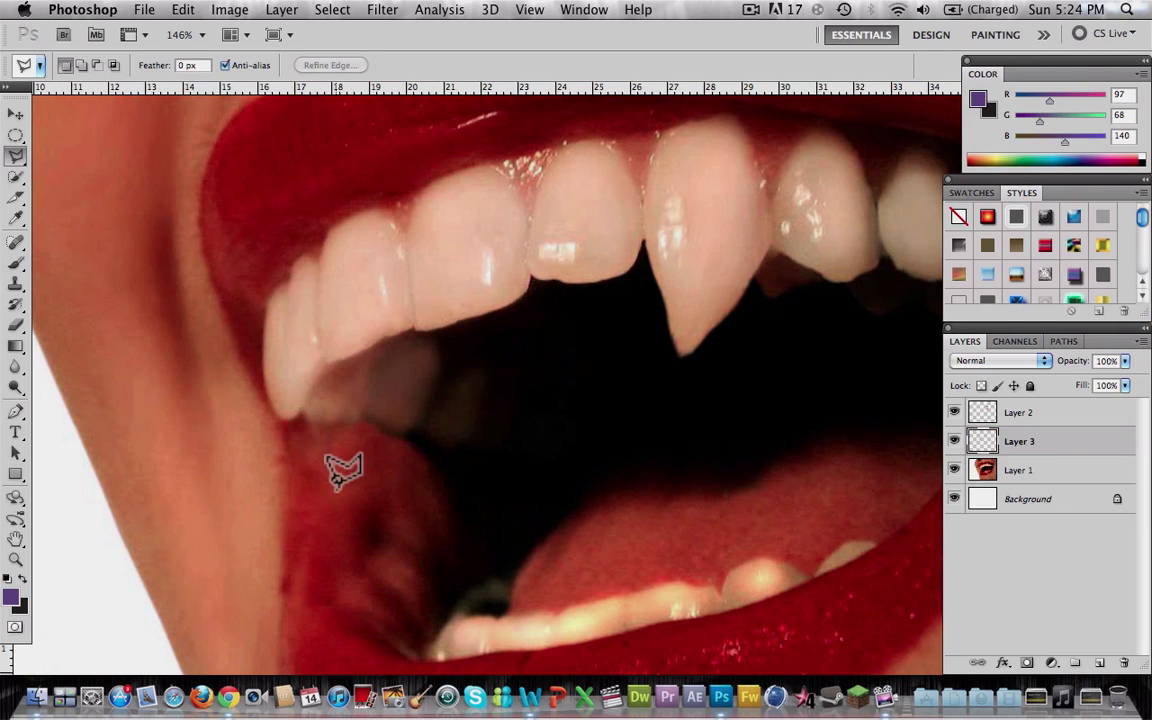
pyautogui.click(18, 112)
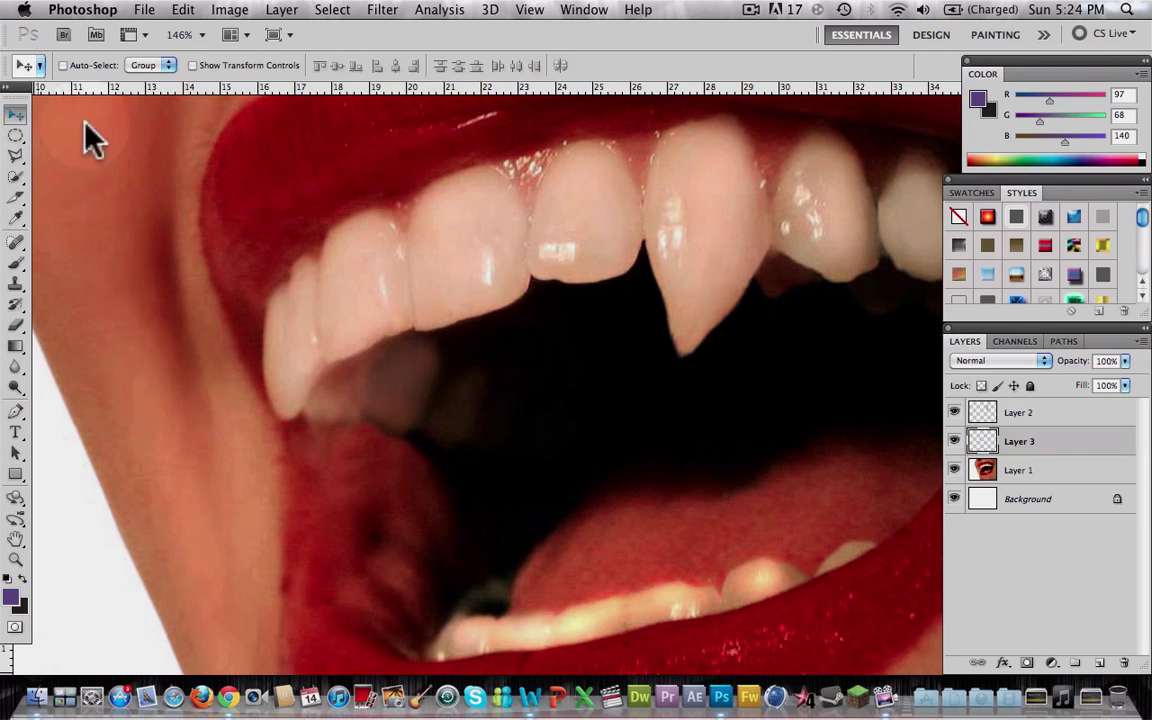
pyautogui.click(955, 471)
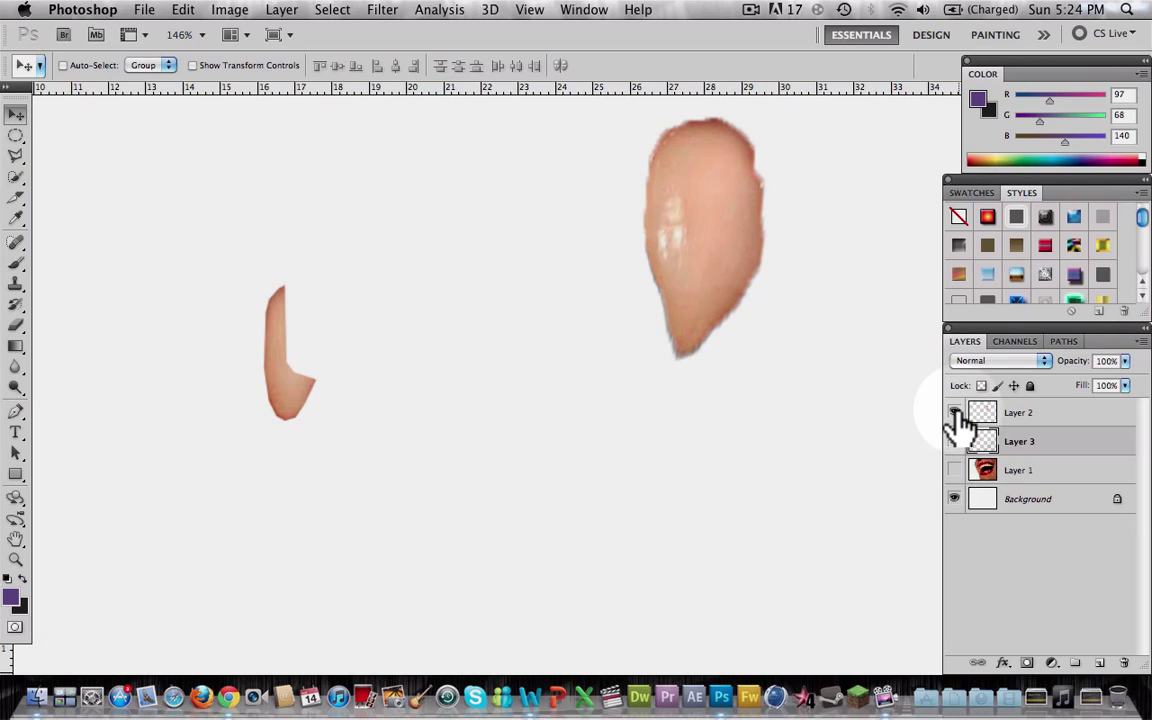
pyautogui.click(955, 413)
pyautogui.click(955, 413)
pyautogui.click(955, 470)
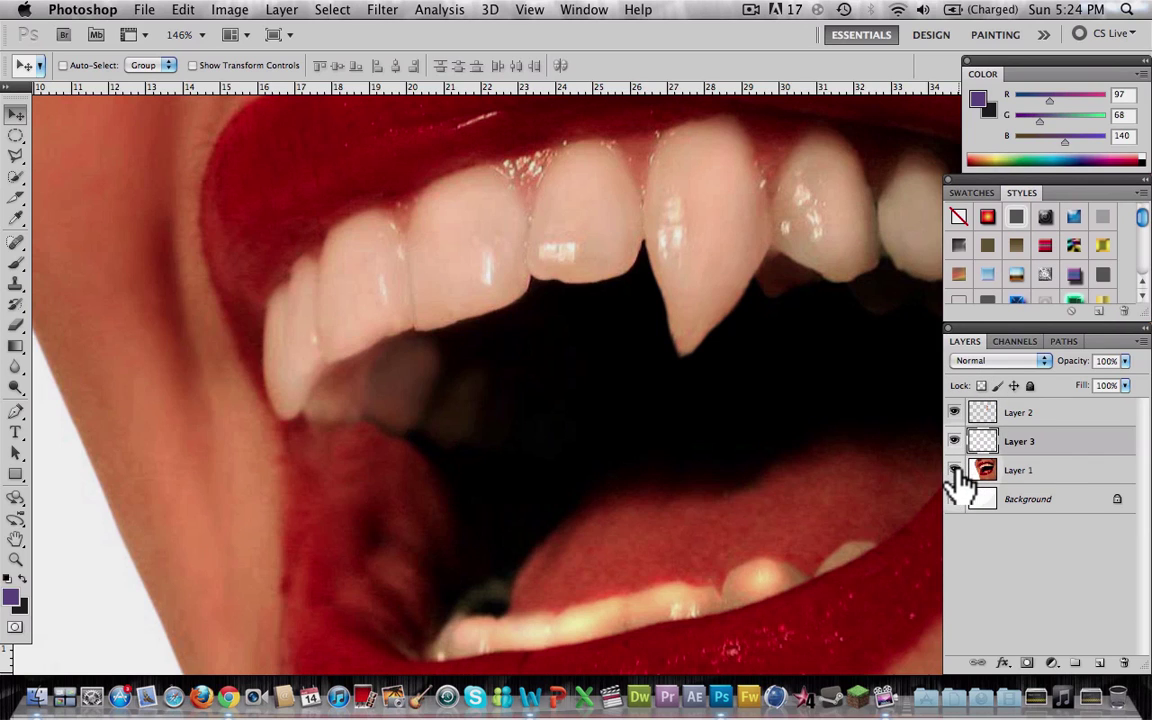
pyautogui.click(1040, 478)
pyautogui.click(1016, 442)
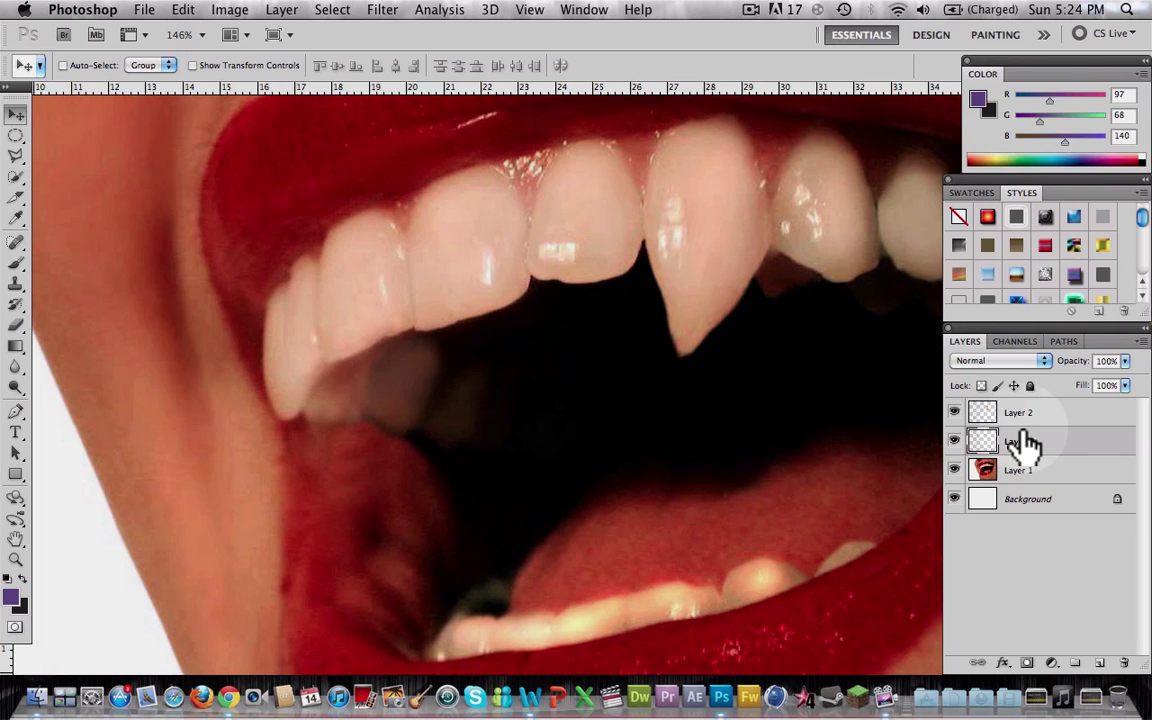
# Apply Edit > Transform > Warp to Layer 3 and drag the tooth's tip into a fang point.
pyautogui.click(240, 10)
pyautogui.moveTo(280, 9)
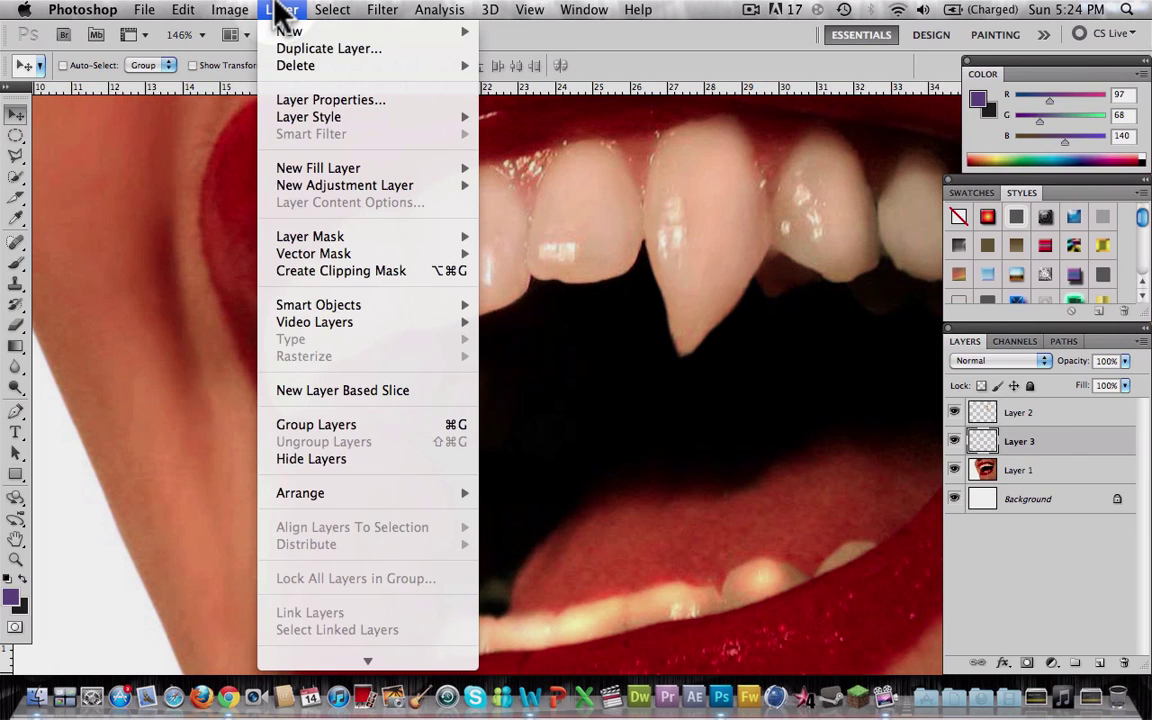
pyautogui.moveTo(183, 9)
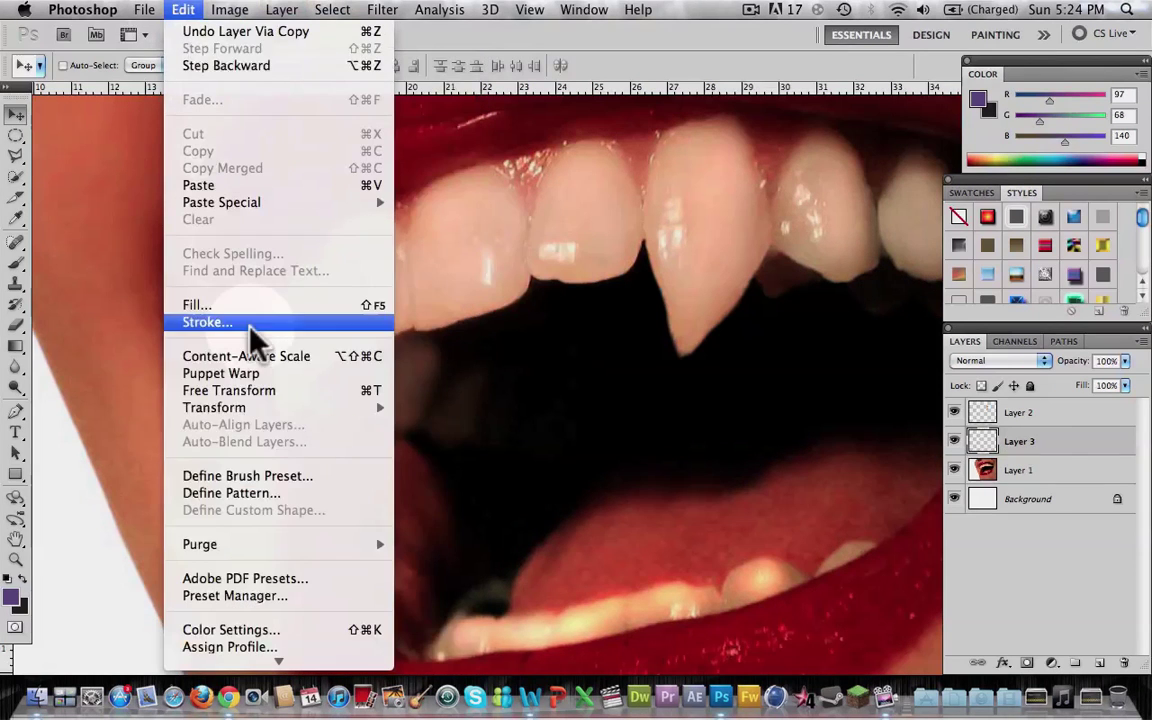
pyautogui.moveTo(258, 407)
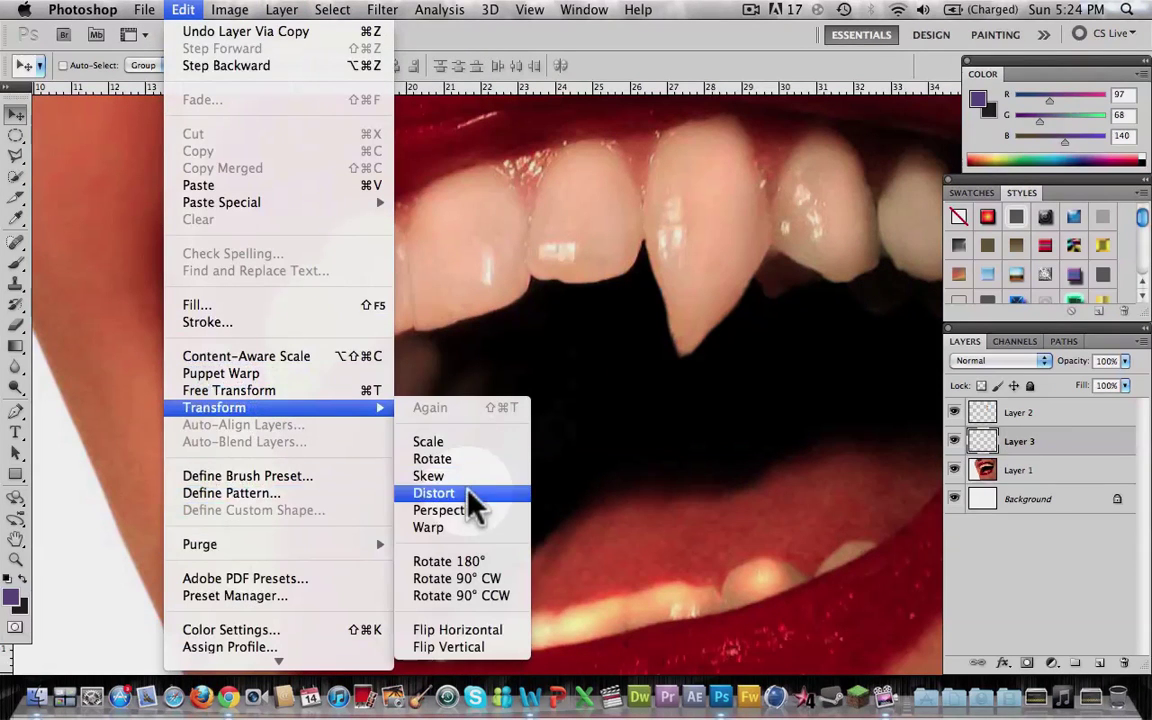
pyautogui.click(450, 530)
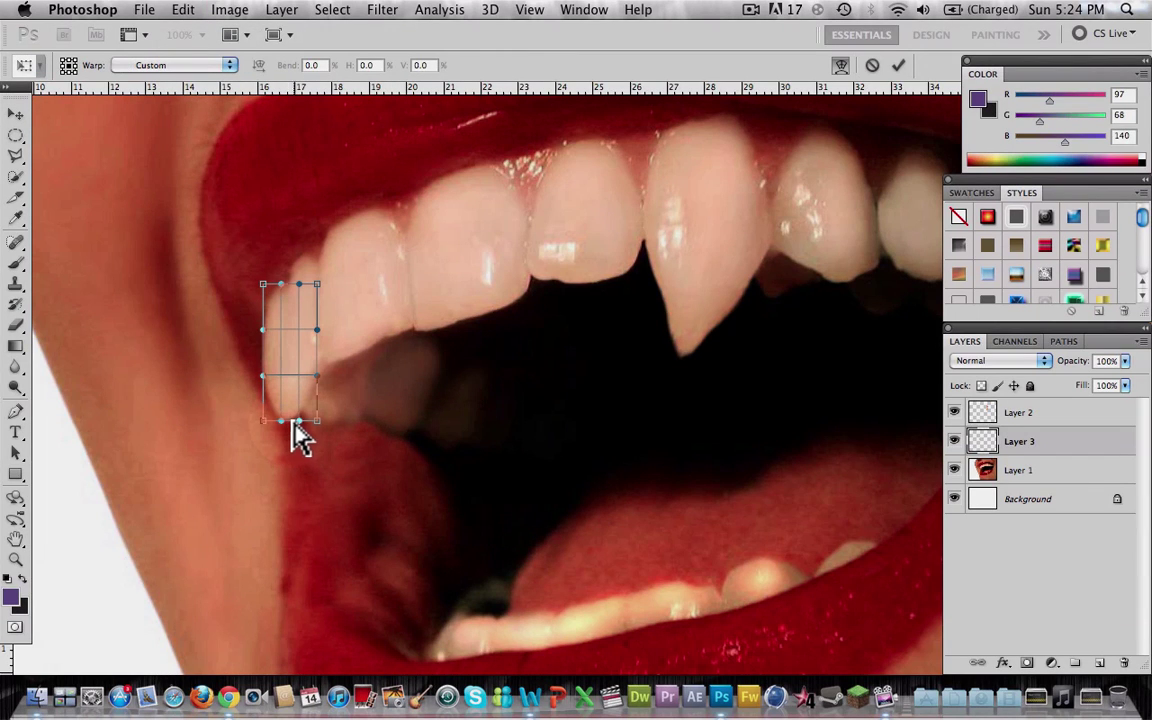
pyautogui.moveTo(300, 424); pyautogui.dragTo(325, 424)
# Commit the second fang's warp and zoom out to see the whole mouth.
pyautogui.press('Return')
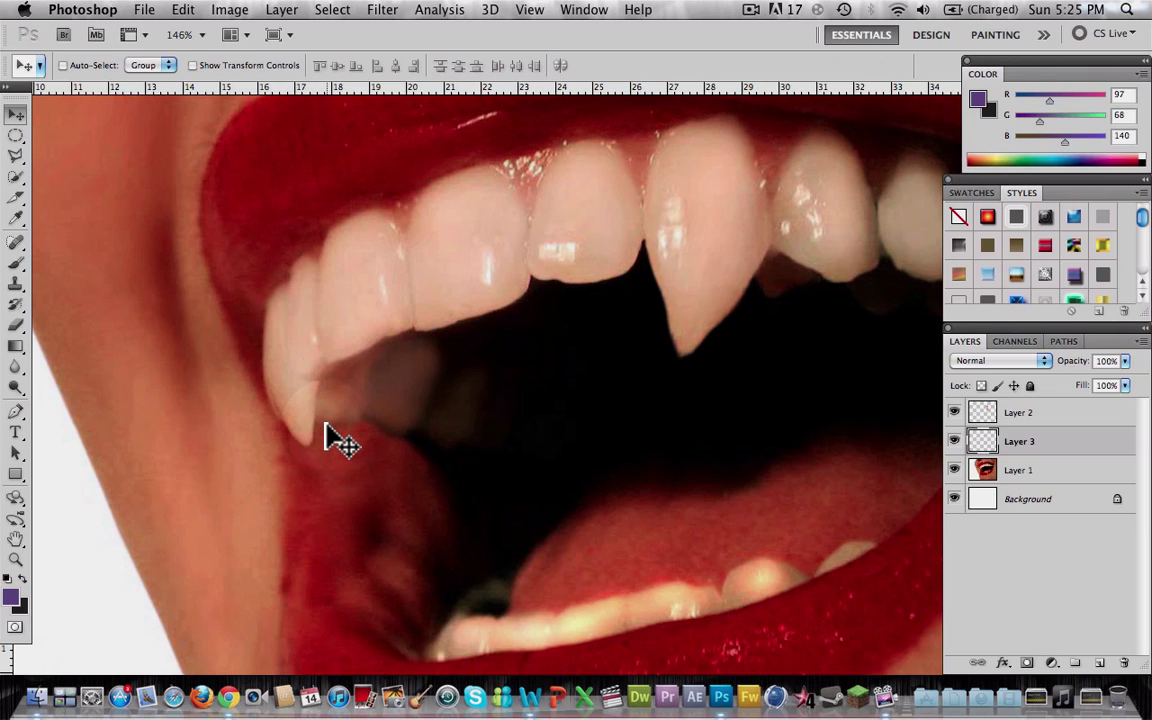
pyautogui.scroll(-6, 340, 442)
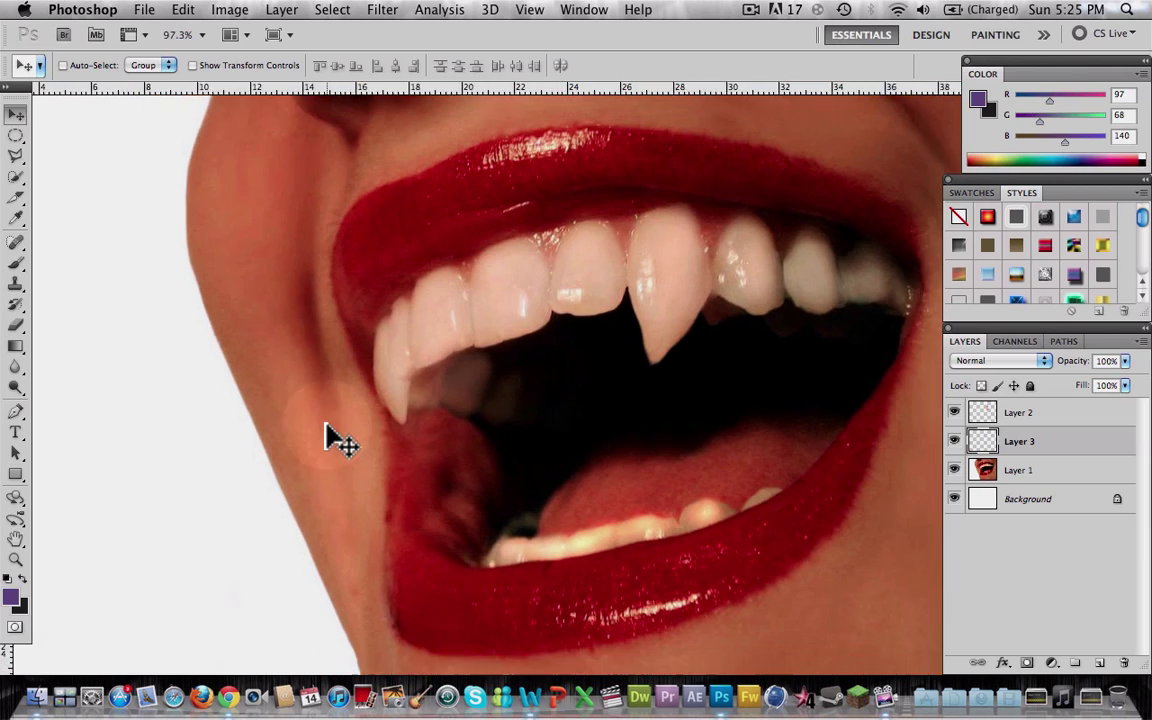
pyautogui.scroll(-2, 340, 442)
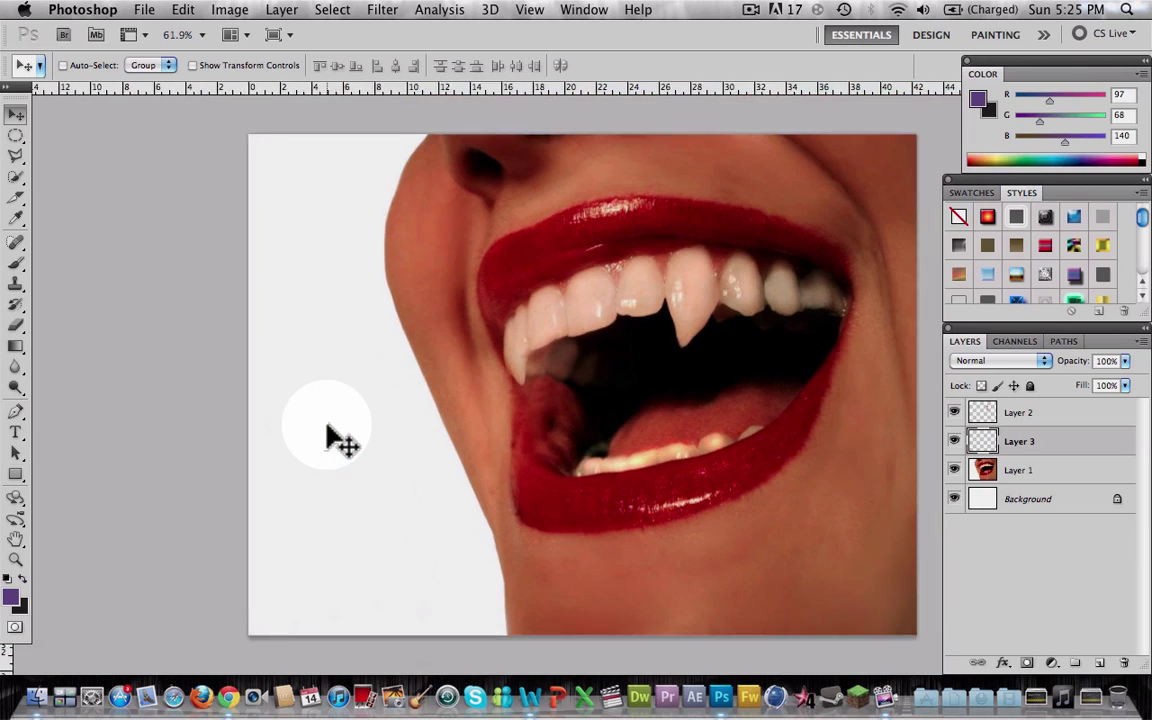
pyautogui.scroll(1, 340, 442)
# Switch to full-screen mode with F and zoom in on the fanged smile.
pyautogui.press('f')
pyautogui.press('f')
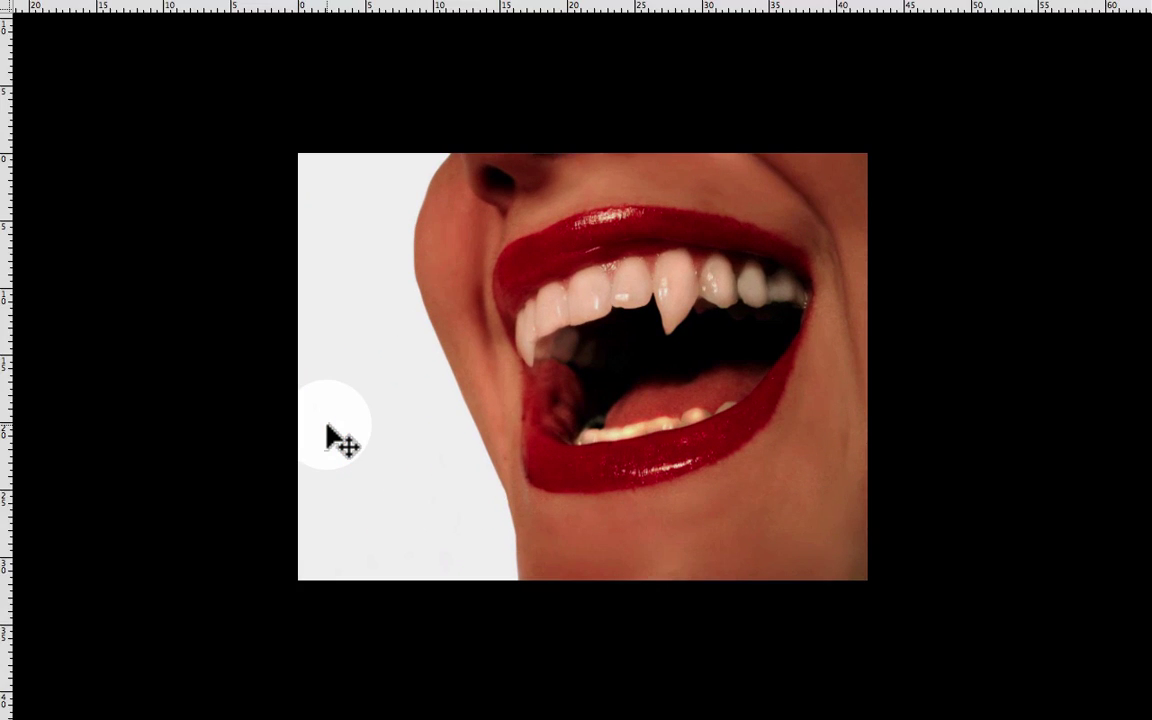
pyautogui.scroll(5, 340, 442)
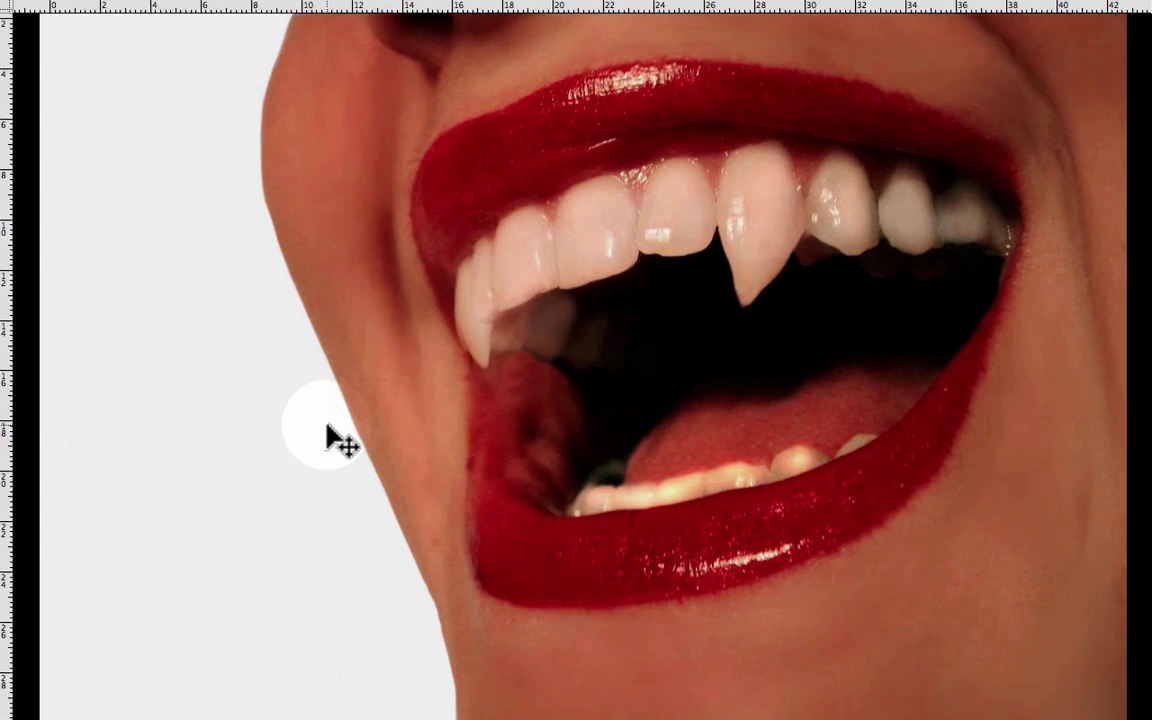
pyautogui.scroll(1, 340, 442)
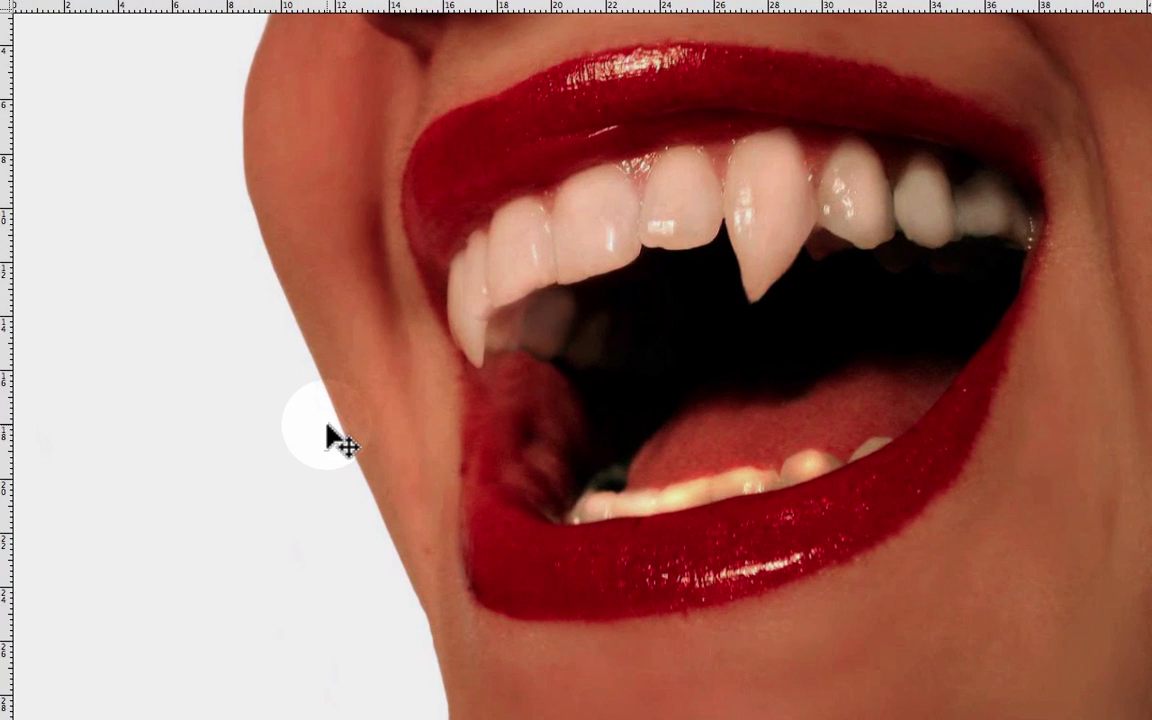